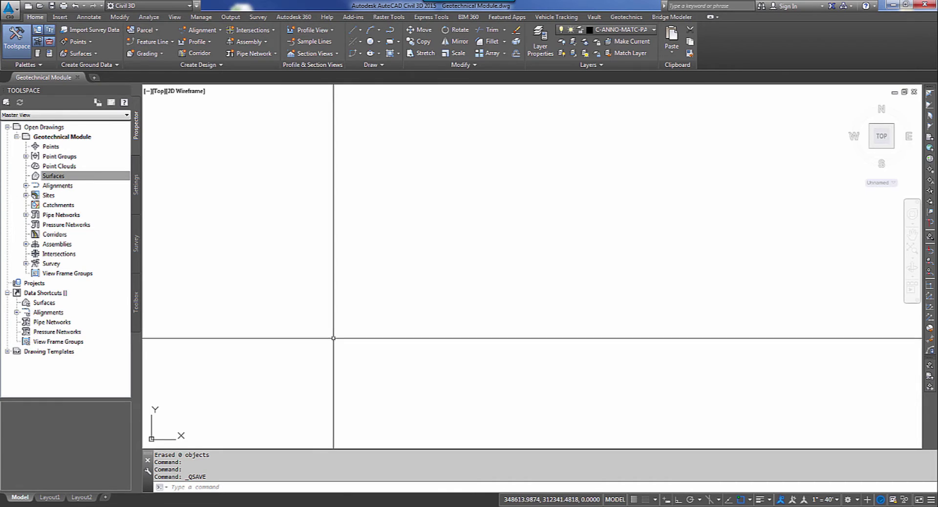
# Start a Geotechnics import and add the AGS4 file KNX008 Phase 1.ags.
pyautogui.click(624, 17)
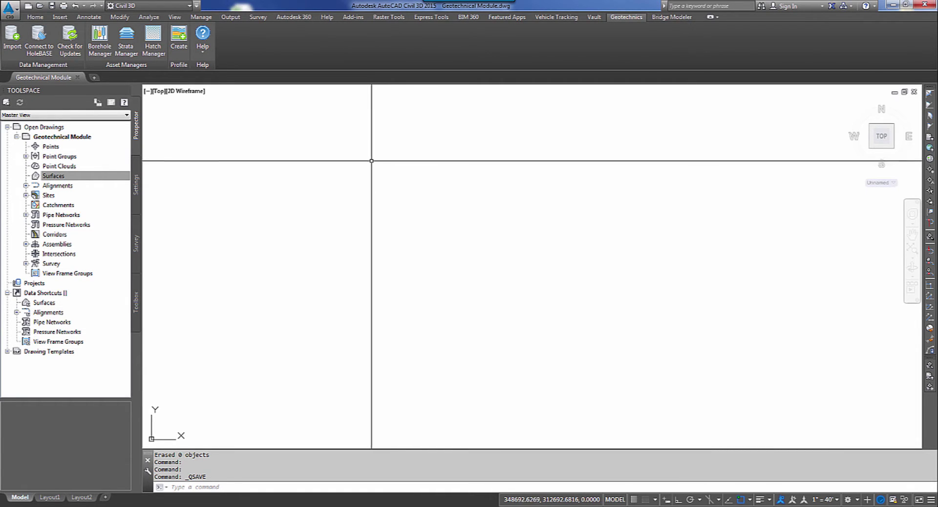
pyautogui.click(12, 47)
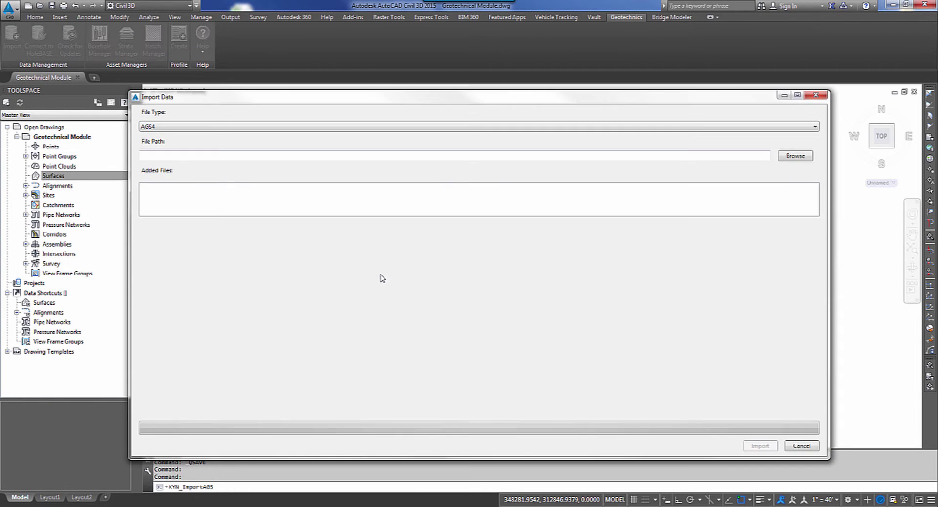
pyautogui.click(815, 128)
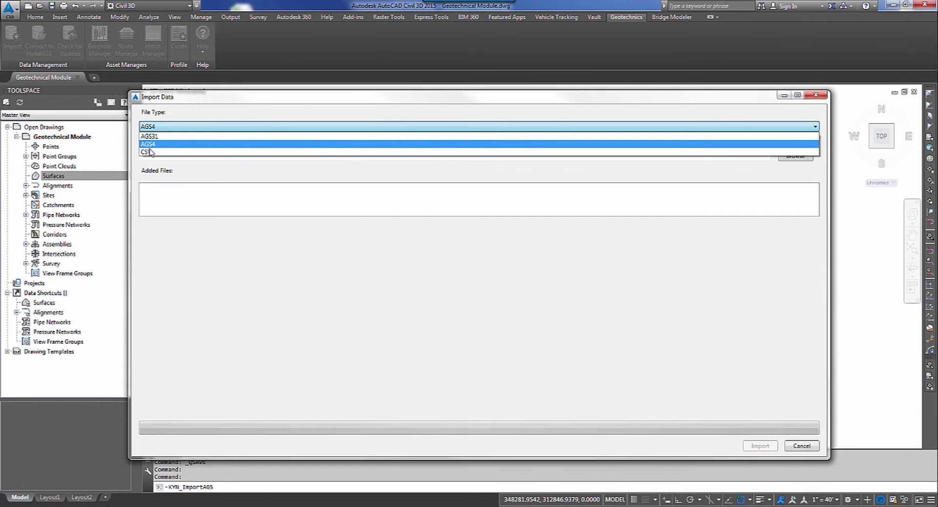
pyautogui.click(181, 145)
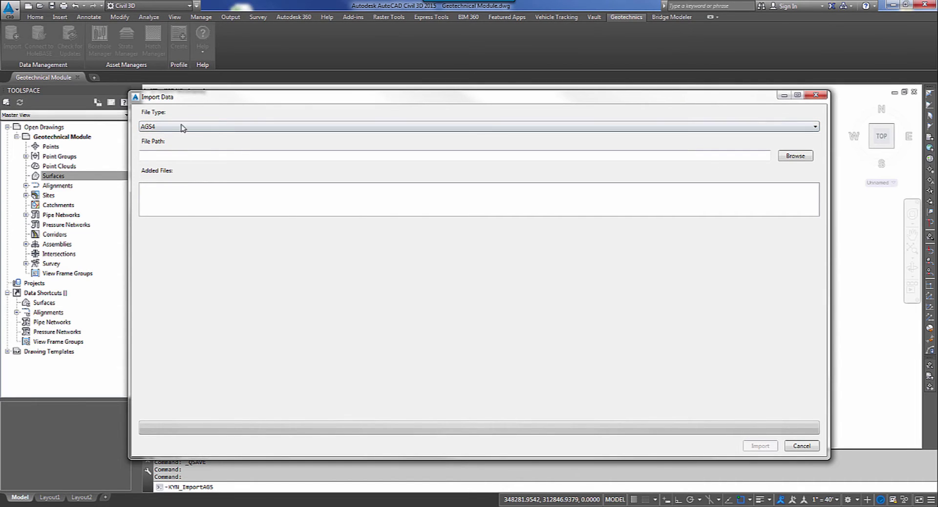
pyautogui.click(795, 156)
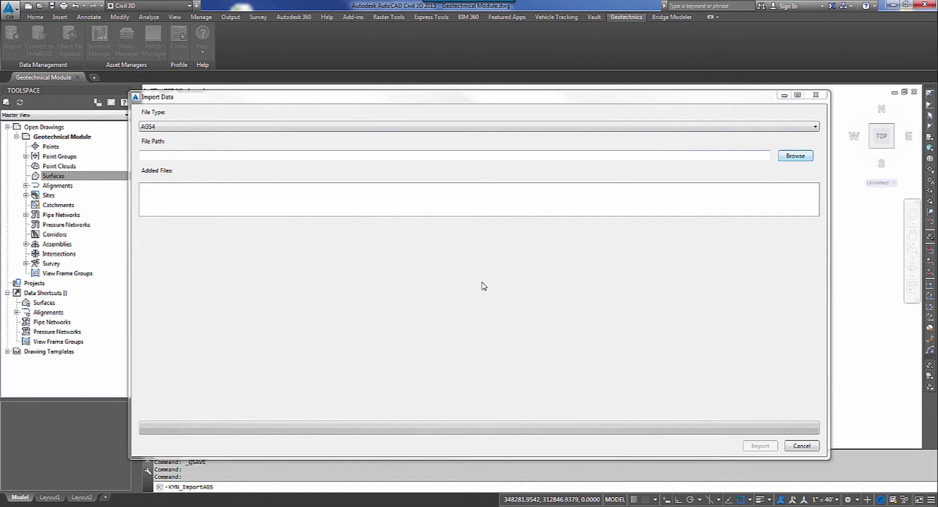
pyautogui.click(442, 228)
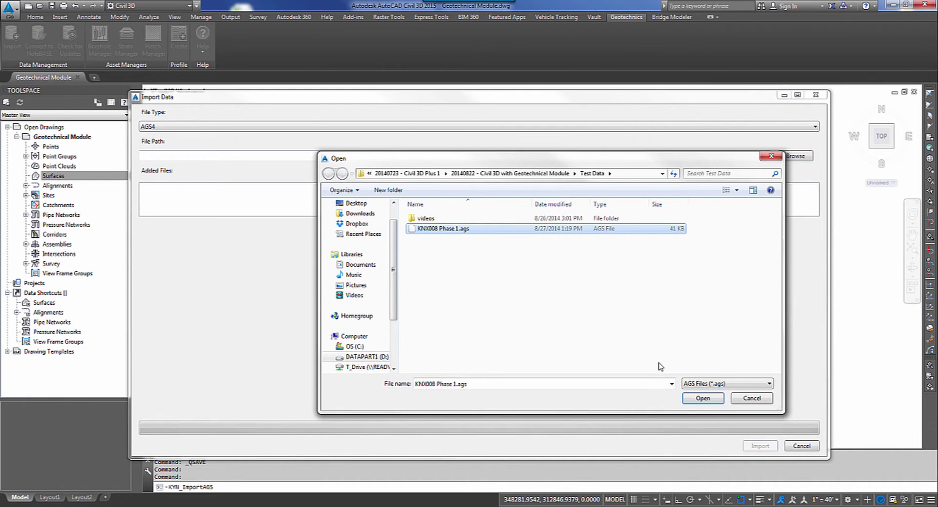
pyautogui.click(701, 398)
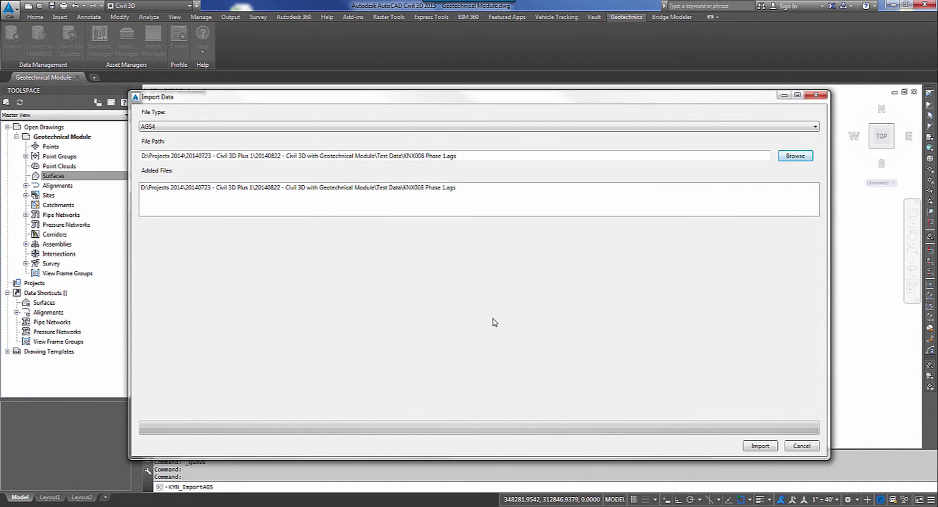
# Import the AGS data and inspect the boreholes orbited in 3D with shaded display.
pyautogui.click(764, 447)
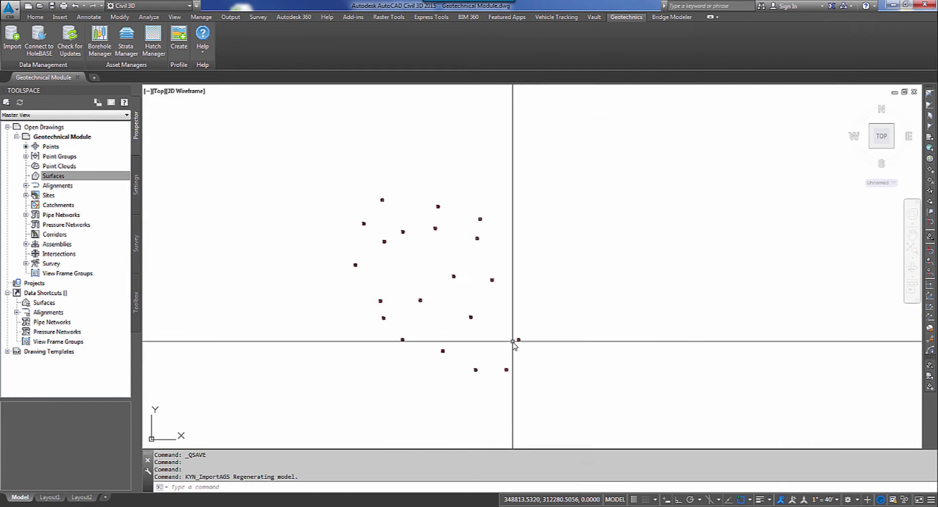
pyautogui.scroll(2, 411, 321)
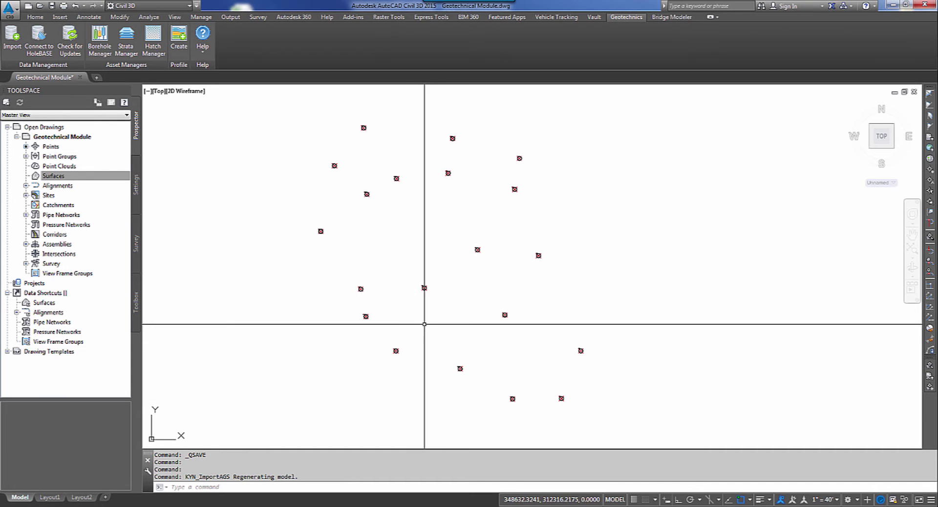
pyautogui.keyDown('shift'); pyautogui.moveTo(442, 335); pyautogui.dragTo(489, 261, button='middle'); pyautogui.keyUp('shift')
pyautogui.scroll(4, 379, 338)
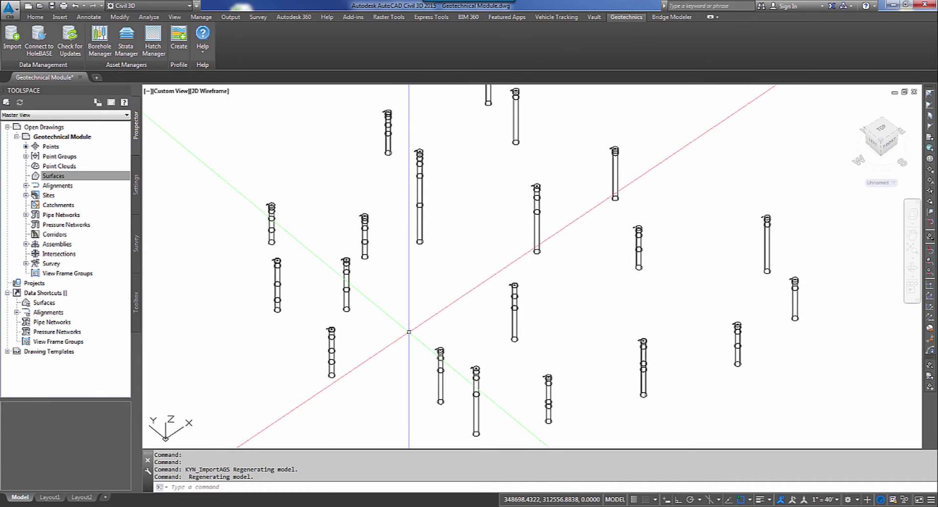
pyautogui.click(210, 91)
pyautogui.click(220, 141)
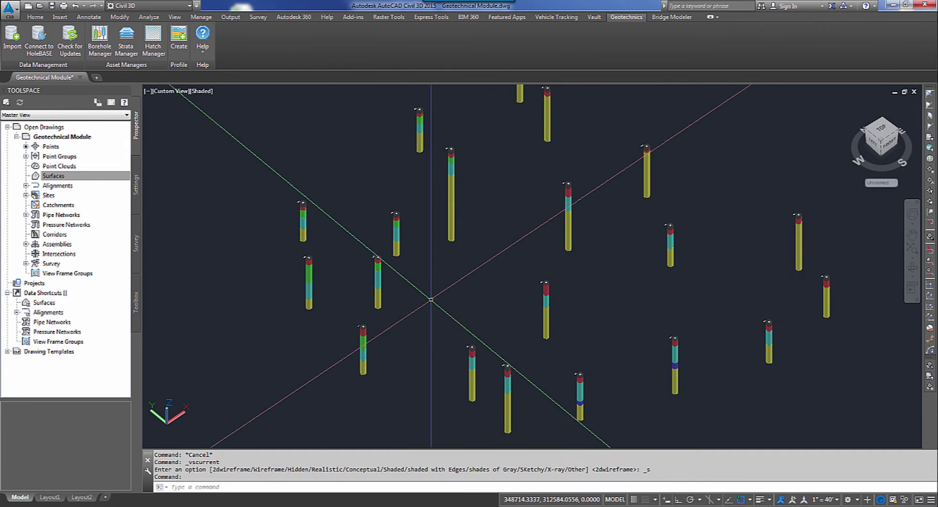
# Recentre the boreholes and return the viewport to Top view with 2D Wireframe display.
pyautogui.scroll(3, 308, 273)
pyautogui.scroll(2, 314, 219)
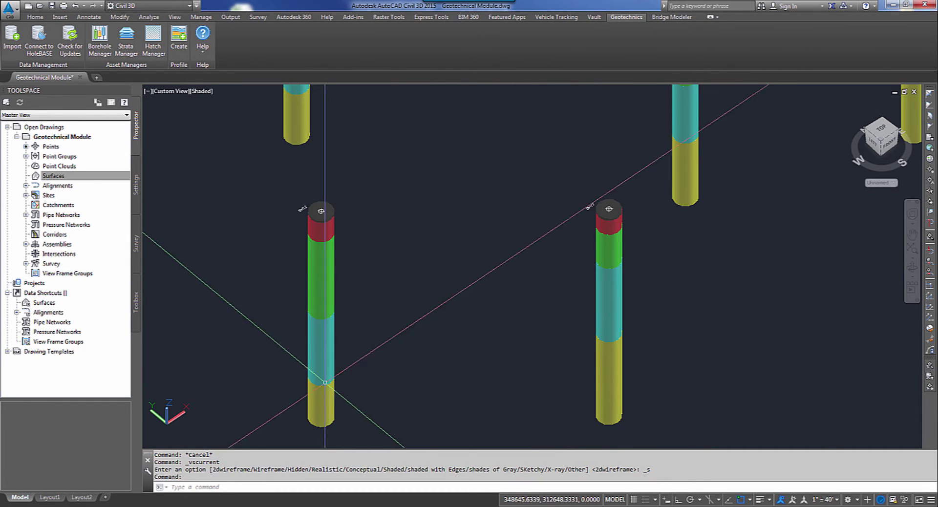
pyautogui.scroll(-7, 469, 298)
pyautogui.moveTo(537, 301); pyautogui.dragTo(442, 290, button='middle')
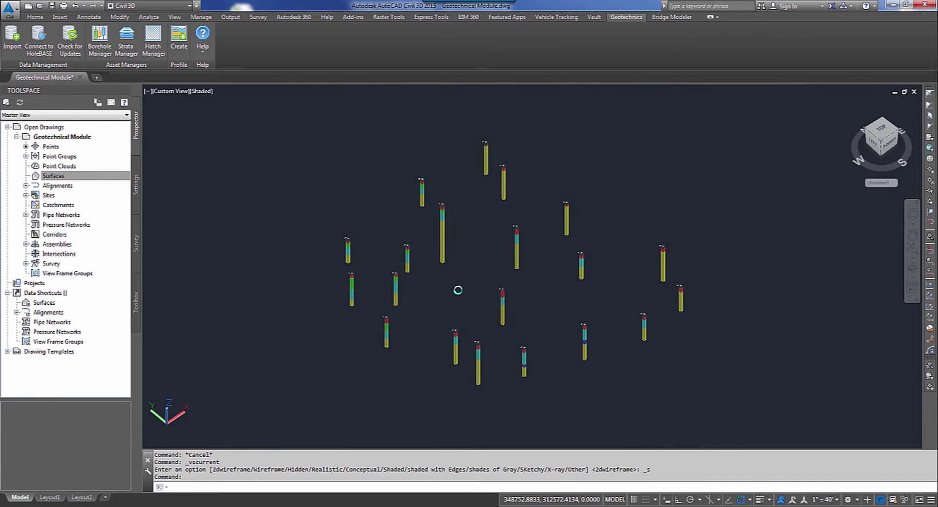
pyautogui.click(166, 91)
pyautogui.click(188, 116)
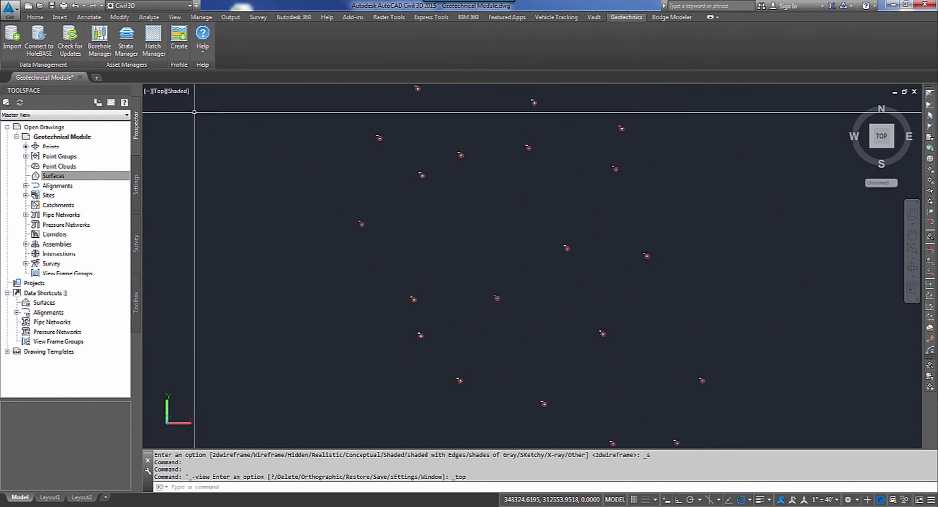
pyautogui.click(181, 97)
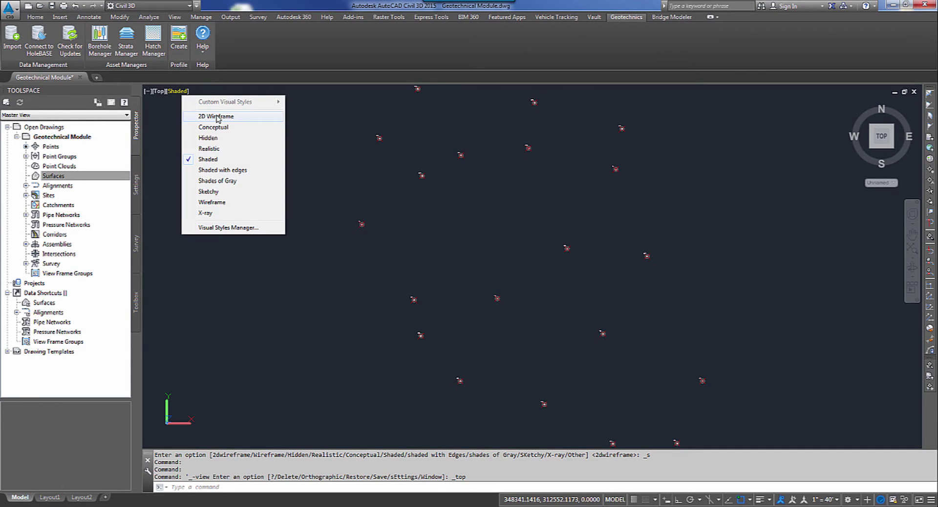
pyautogui.click(217, 118)
pyautogui.scroll(-3, 432, 251)
pyautogui.scroll(1, 424, 262)
pyautogui.scroll(2, 492, 284)
pyautogui.scroll(-1, 492, 284)
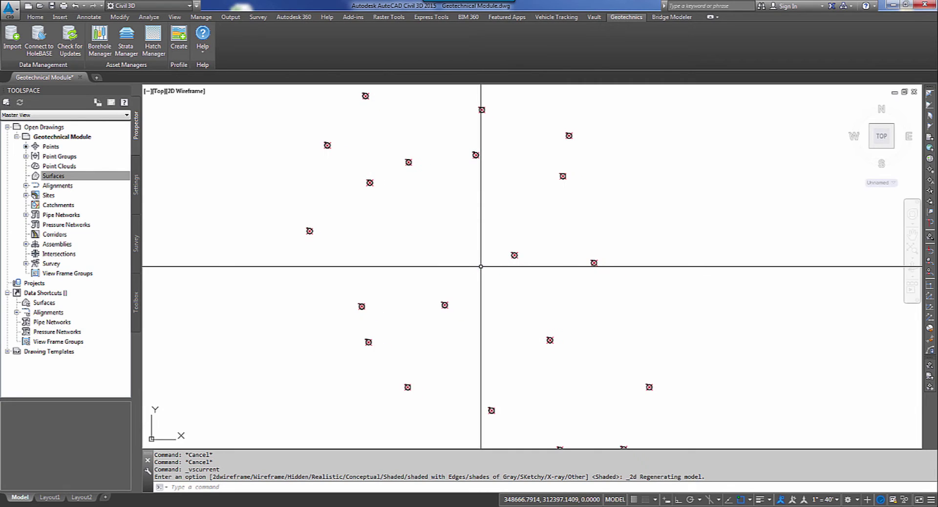
pyautogui.scroll(-1, 481, 265)
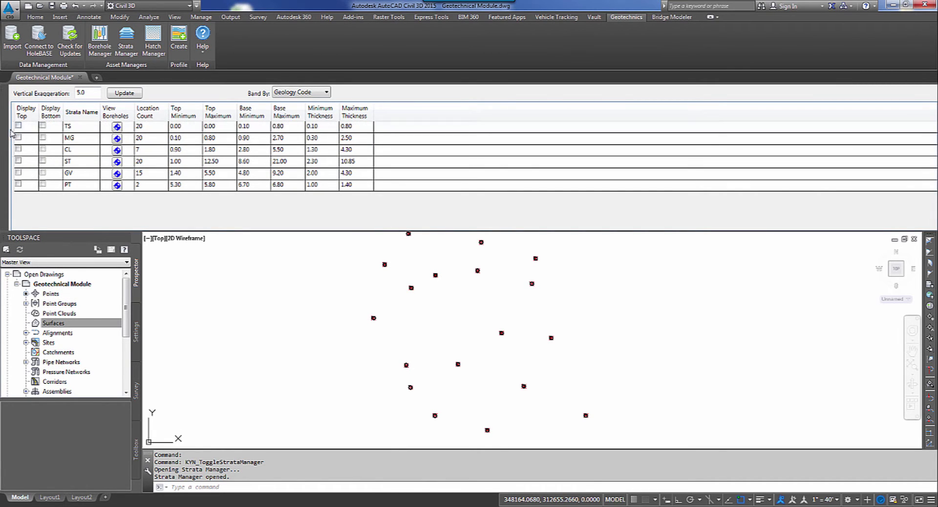
# Tick Display Top for TS, MG, ST and GV, and Display Bottom for ST.
pyautogui.click(18, 126)
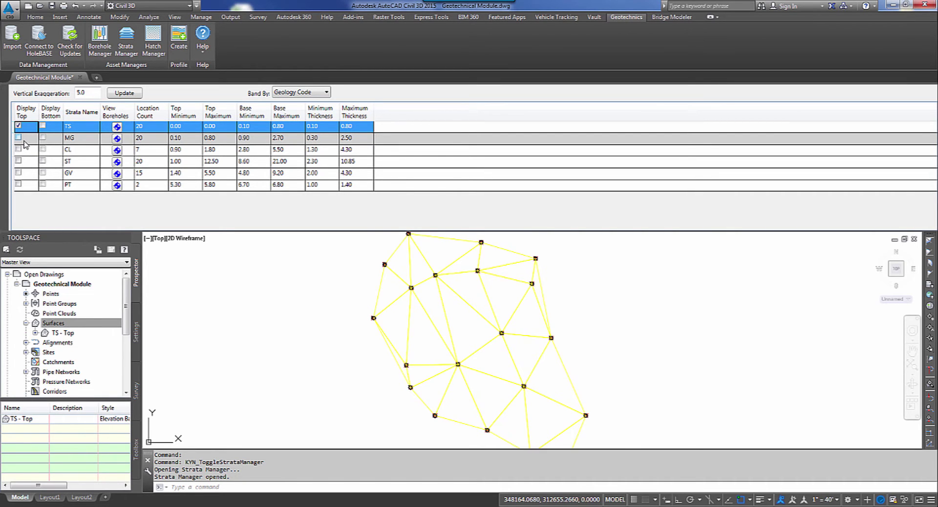
pyautogui.click(18, 138)
pyautogui.click(18, 160)
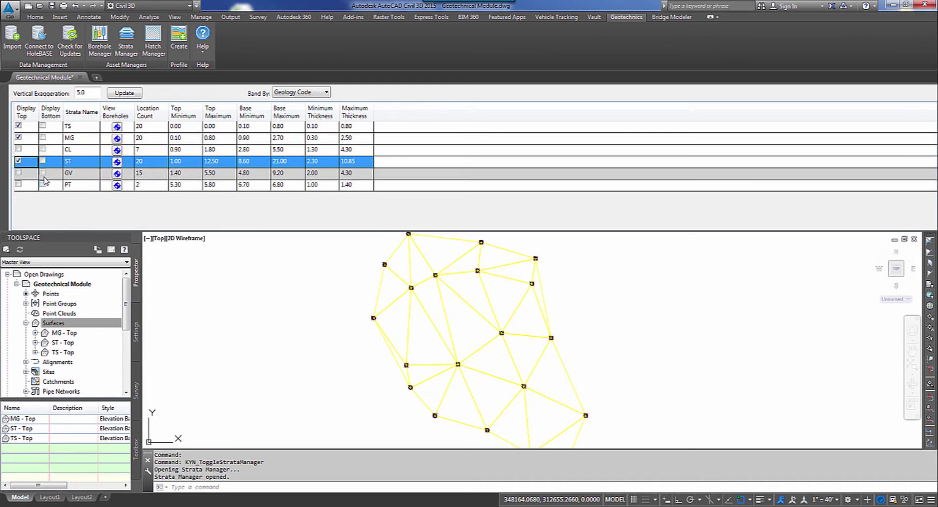
pyautogui.click(18, 173)
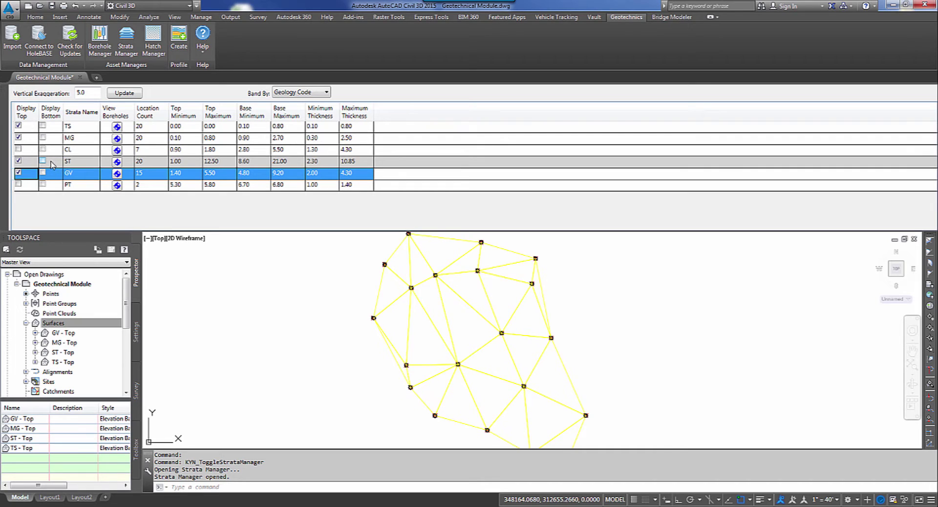
pyautogui.click(43, 161)
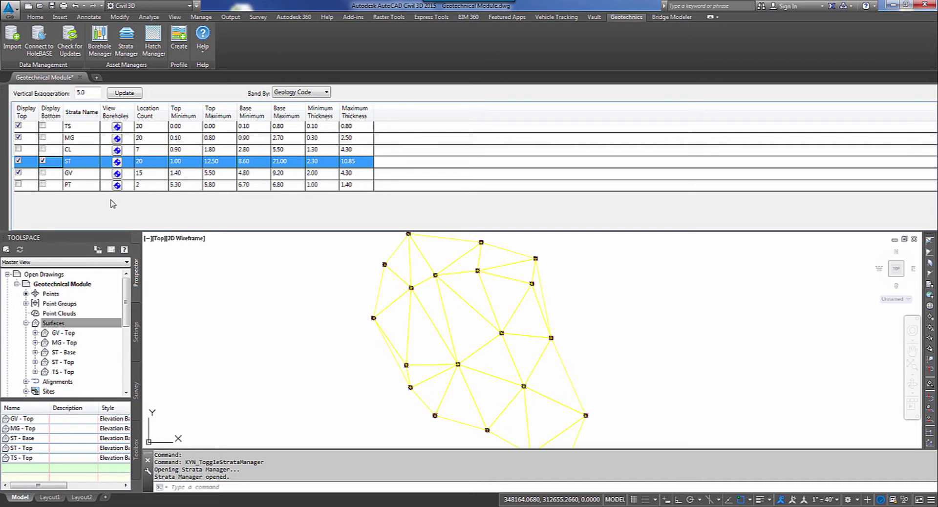
pyautogui.click(62, 323)
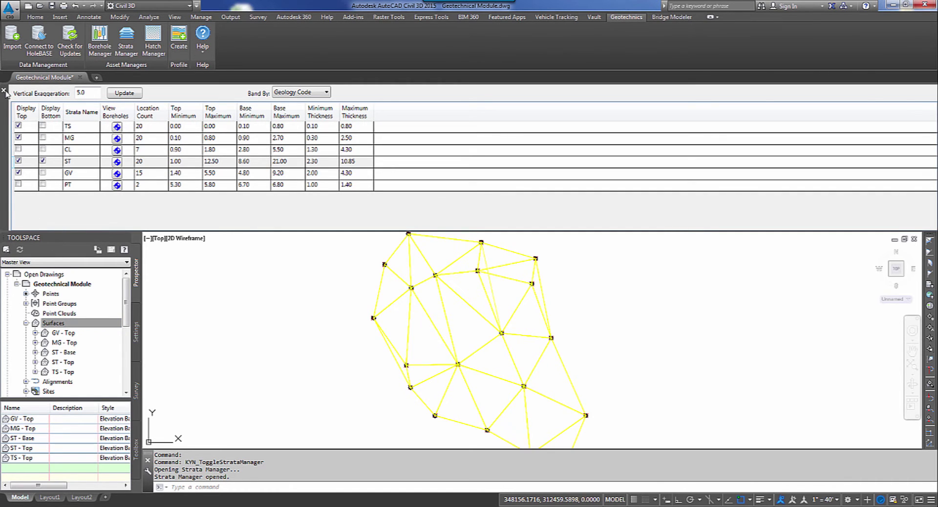
# Close the Strata Manager and inspect the strata surfaces orbited in shaded display.
pyautogui.click(5, 91)
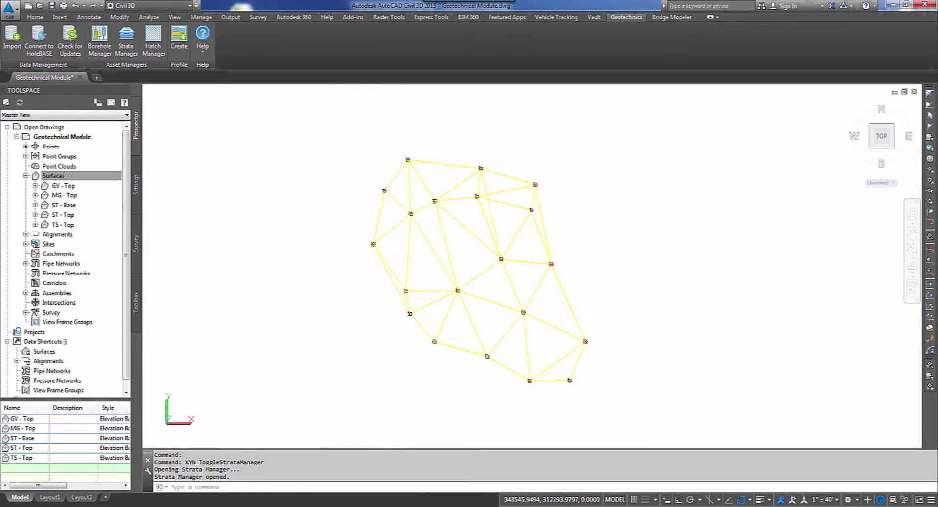
pyautogui.keyDown('shift'); pyautogui.moveTo(429, 264); pyautogui.dragTo(382, 335, button='middle'); pyautogui.keyUp('shift')
pyautogui.scroll(2, 388, 341)
pyautogui.click(209, 91)
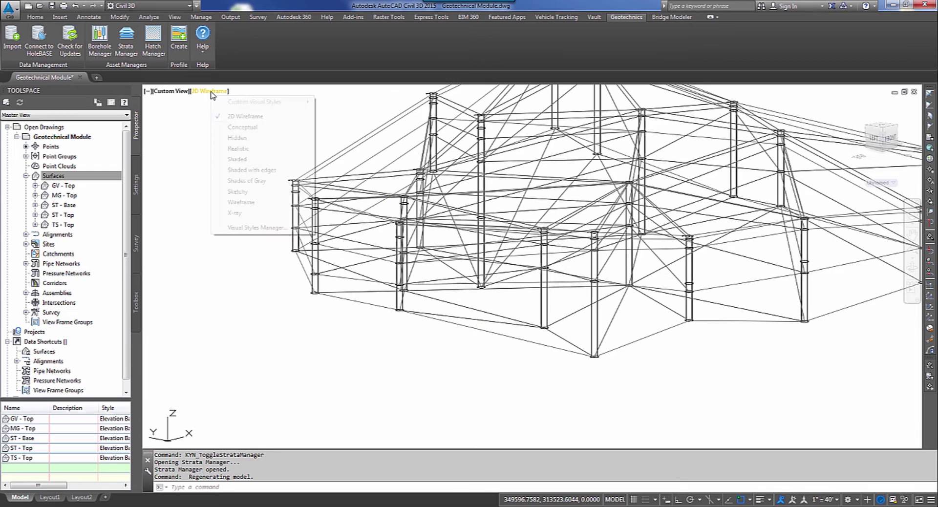
pyautogui.click(256, 160)
pyautogui.scroll(3, 345, 305)
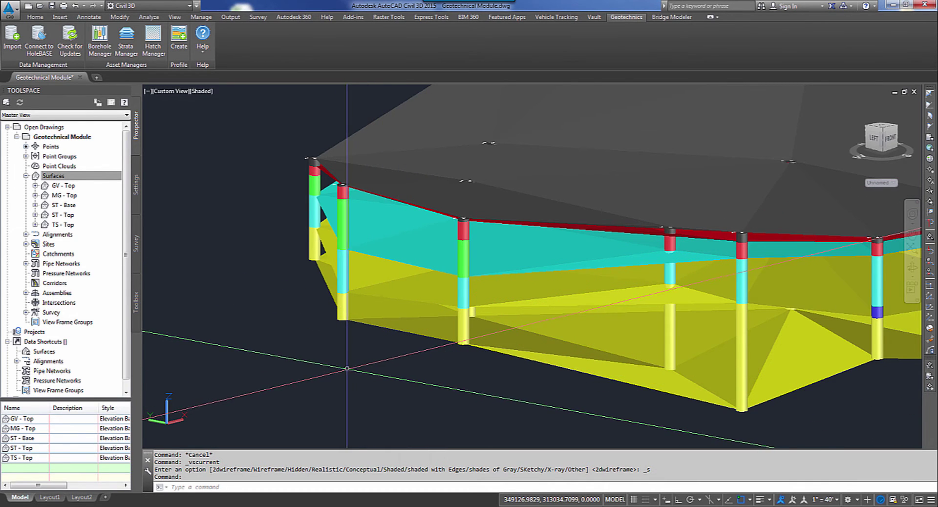
# Return the viewport to 2D Wireframe display and Top view.
pyautogui.click(204, 91)
pyautogui.click(215, 104)
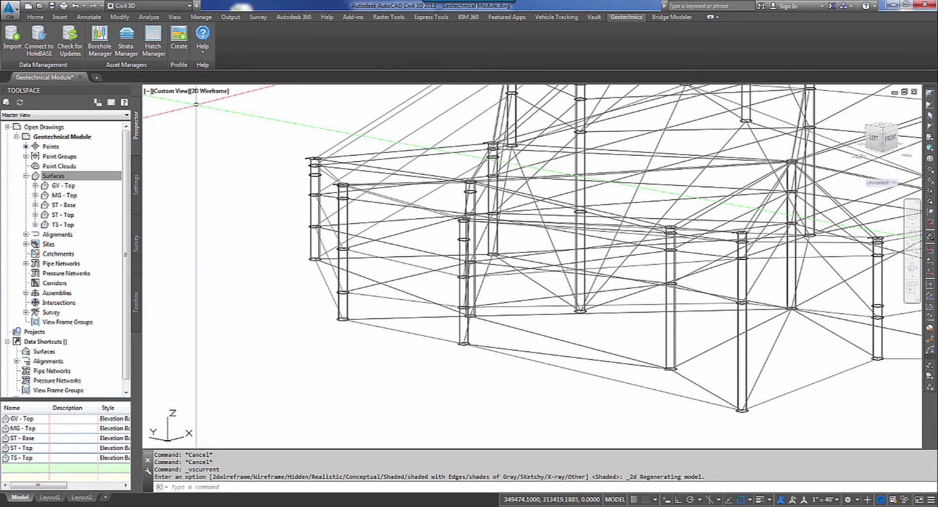
pyautogui.click(164, 91)
pyautogui.click(210, 118)
pyautogui.scroll(-3, 287, 222)
pyautogui.scroll(2, 366, 270)
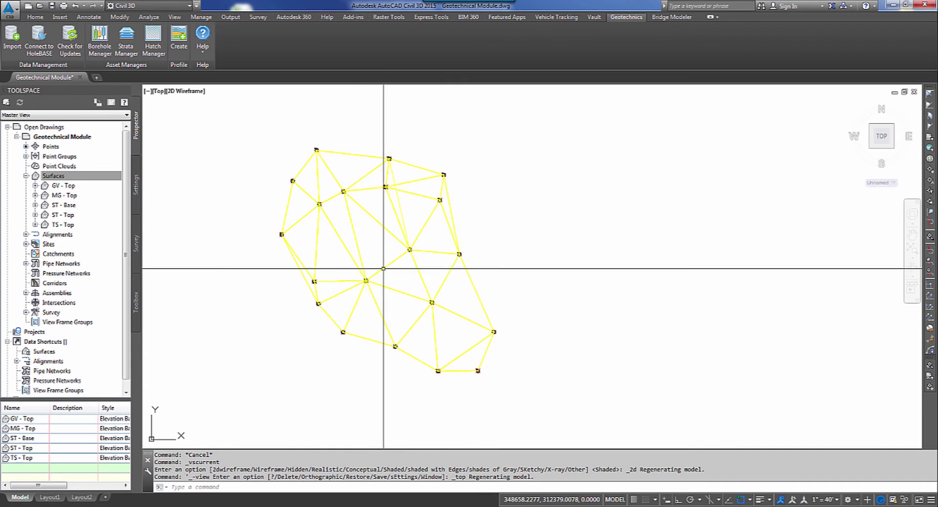
# Draw a five-vertex PLINE from the top-left surface vertex to the bottom, then begin Create Profile.
pyautogui.write('pl')
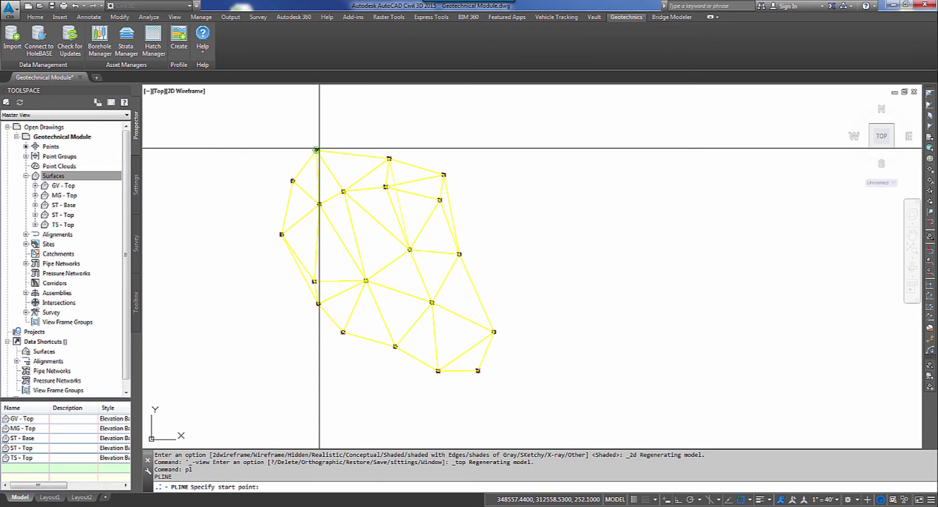
pyautogui.click(316, 151)
pyautogui.click(342, 191)
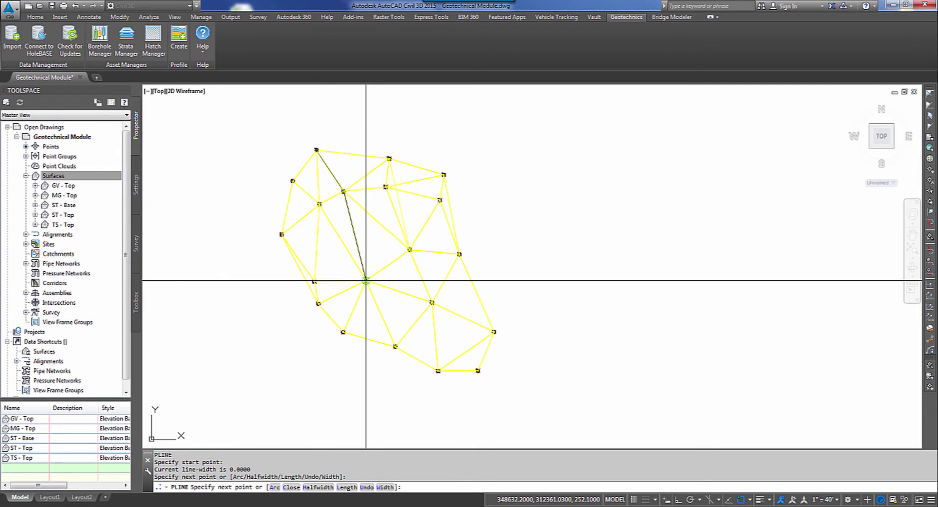
pyautogui.click(366, 281)
pyautogui.click(395, 346)
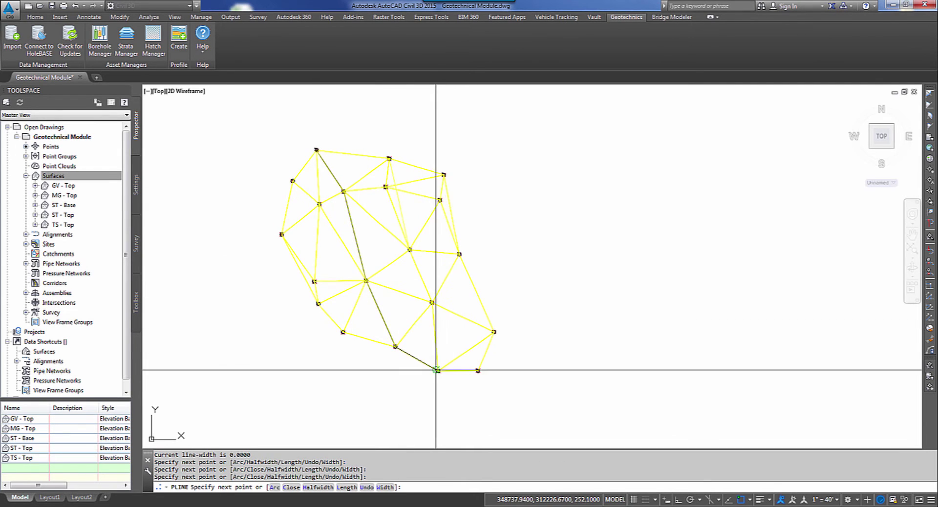
pyautogui.click(438, 370)
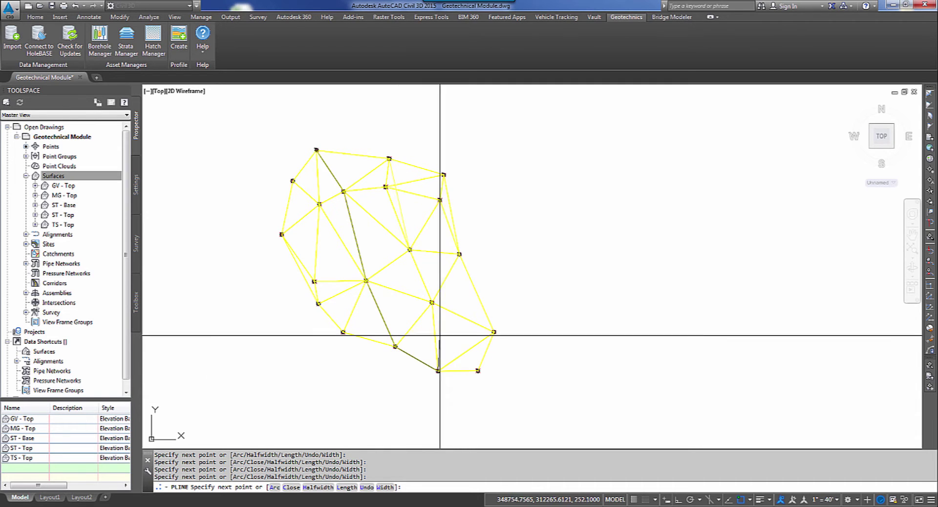
pyautogui.press('Return')
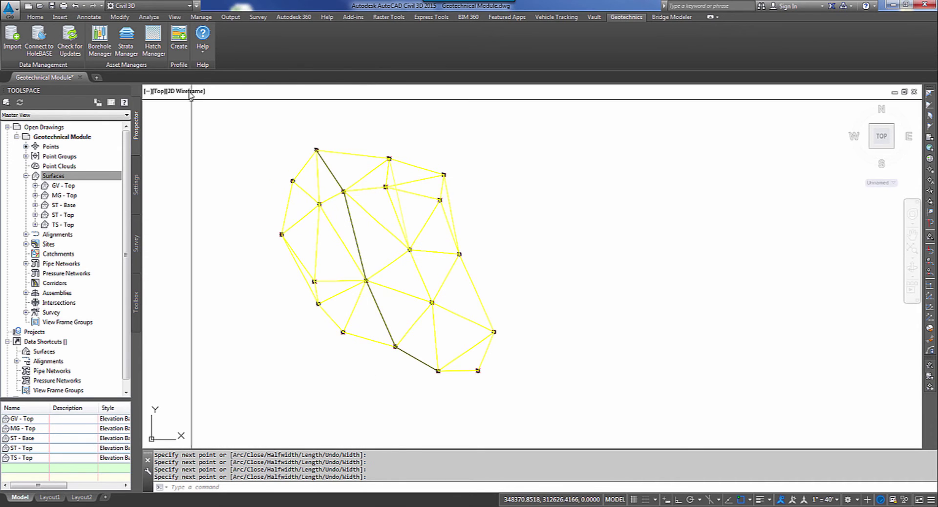
pyautogui.click(179, 47)
# Name the profile 'borehole' in Full Grid style and make alignment 'borehole' from the polyline.
pyautogui.click(200, 90)
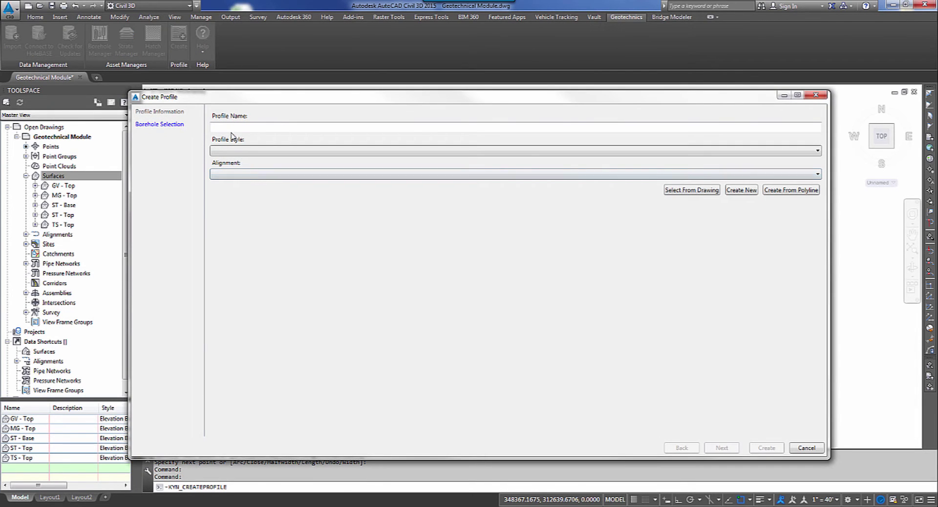
pyautogui.click(233, 129)
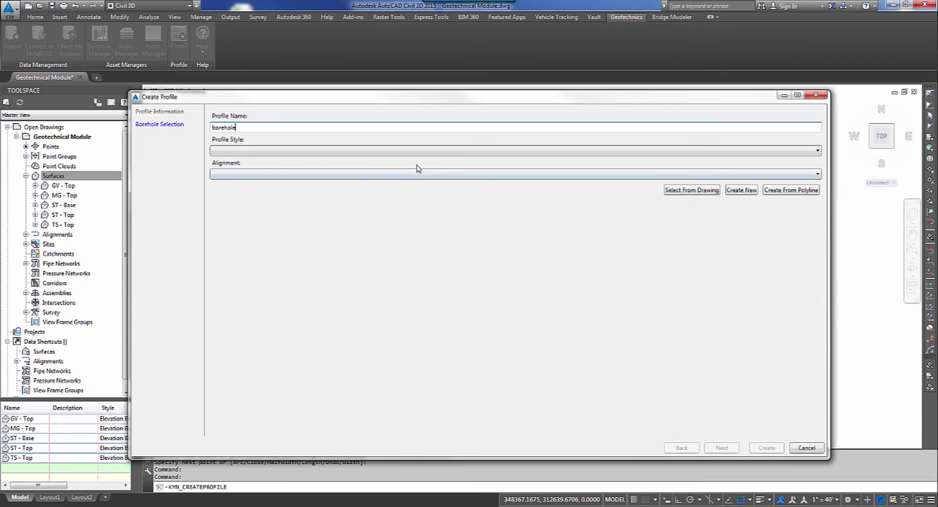
pyautogui.click(476, 152)
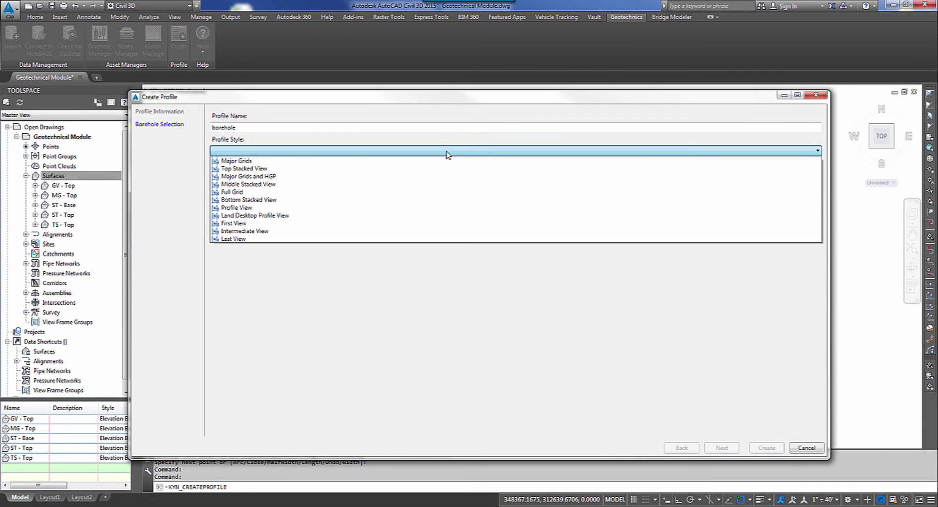
pyautogui.click(239, 194)
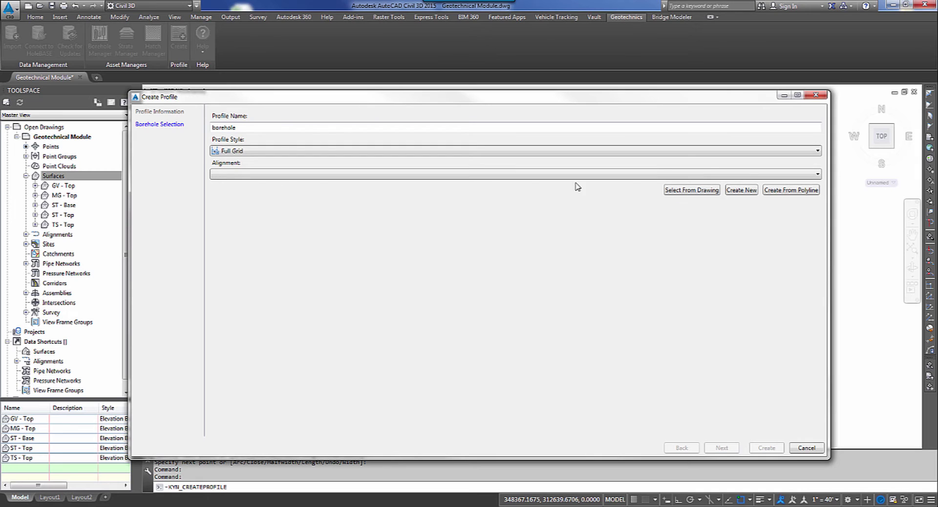
pyautogui.click(792, 192)
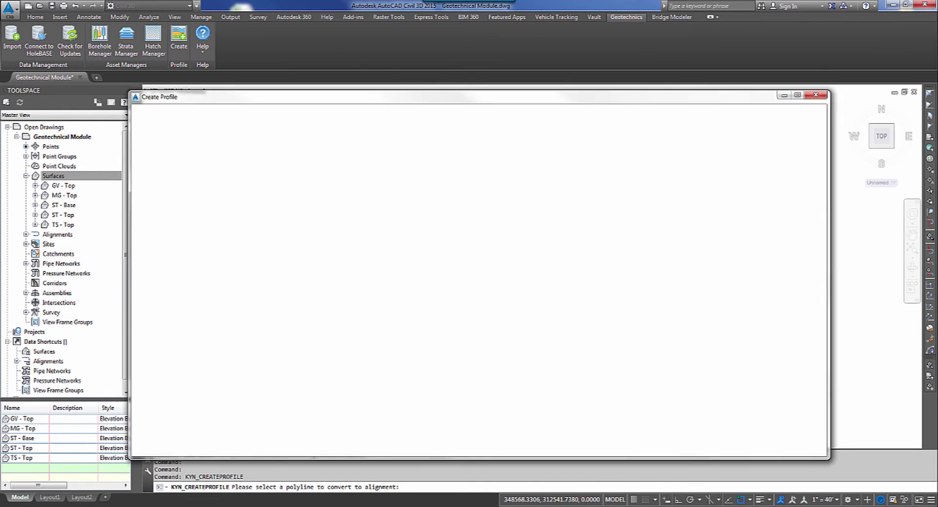
pyautogui.click(324, 161)
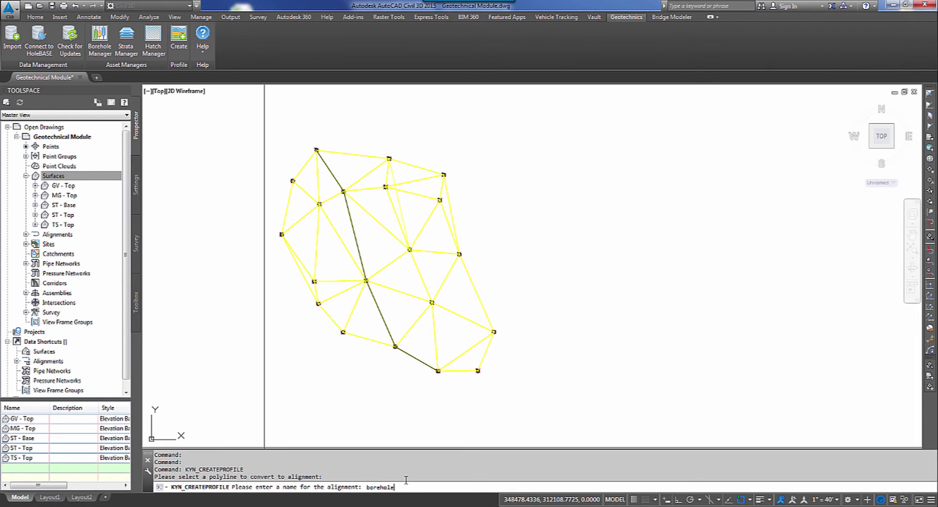
pyautogui.press('Return')
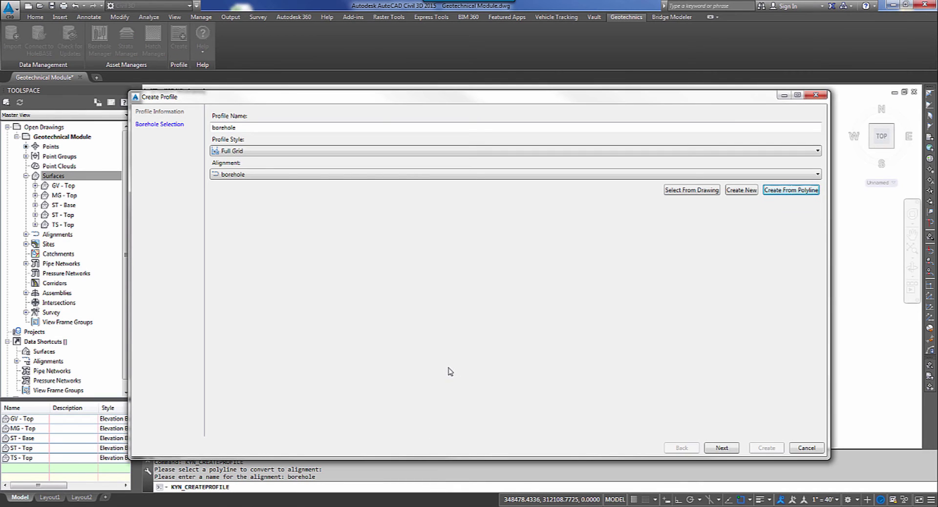
# Set a 20 buffer around the alignment, add boreholes BH19, BH16, BH15, BH10 and BH2, and create.
pyautogui.click(713, 444)
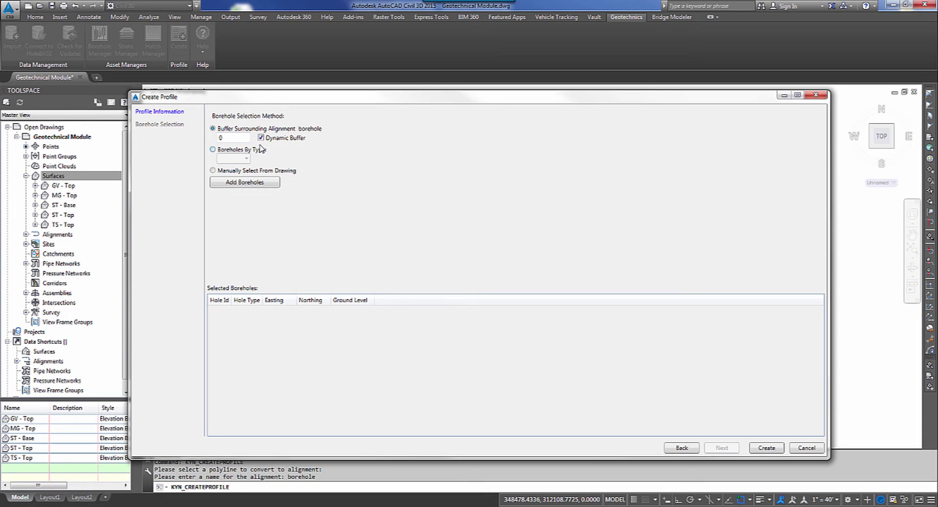
pyautogui.doubleClick(229, 137)
pyautogui.write('20')
pyautogui.click(214, 149)
pyautogui.click(213, 149)
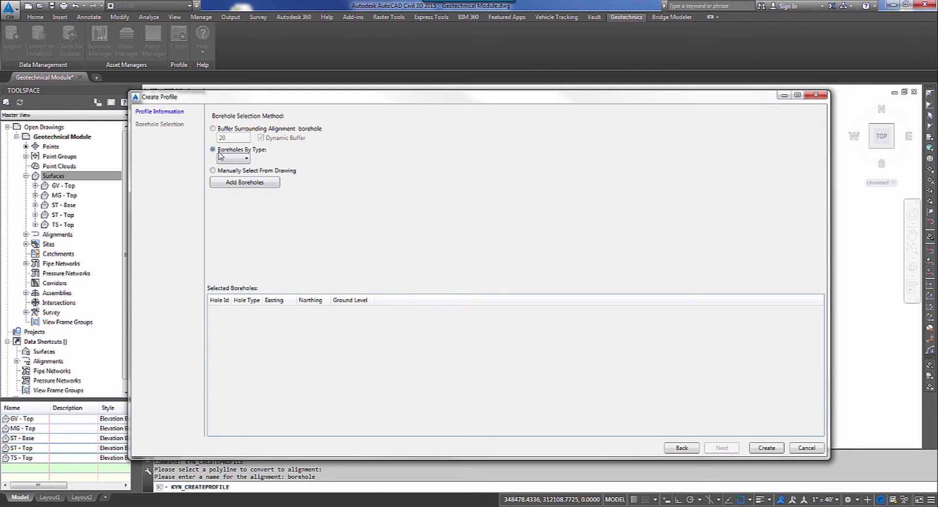
pyautogui.click(224, 129)
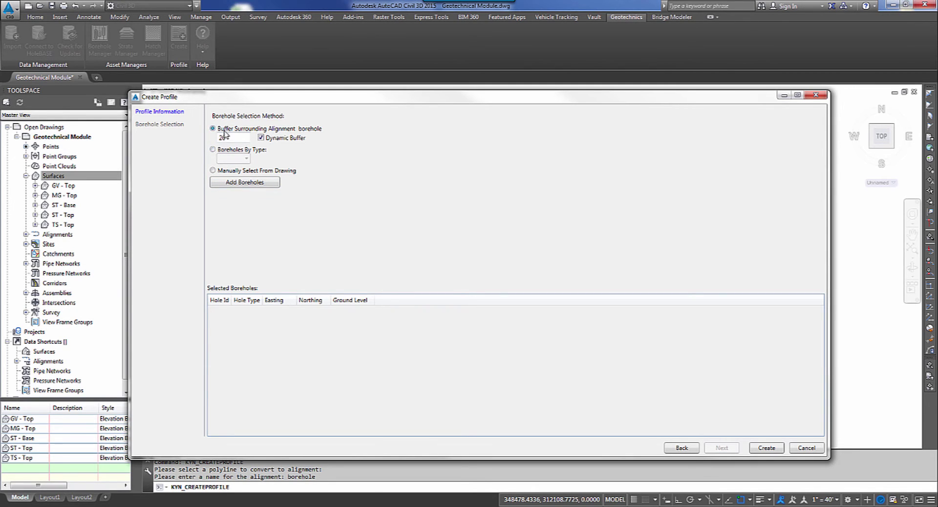
pyautogui.click(252, 184)
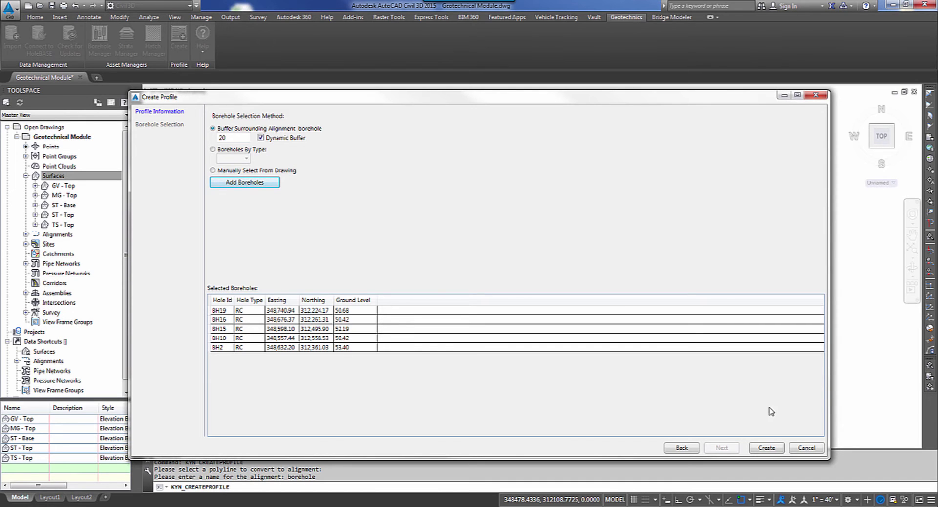
pyautogui.click(766, 447)
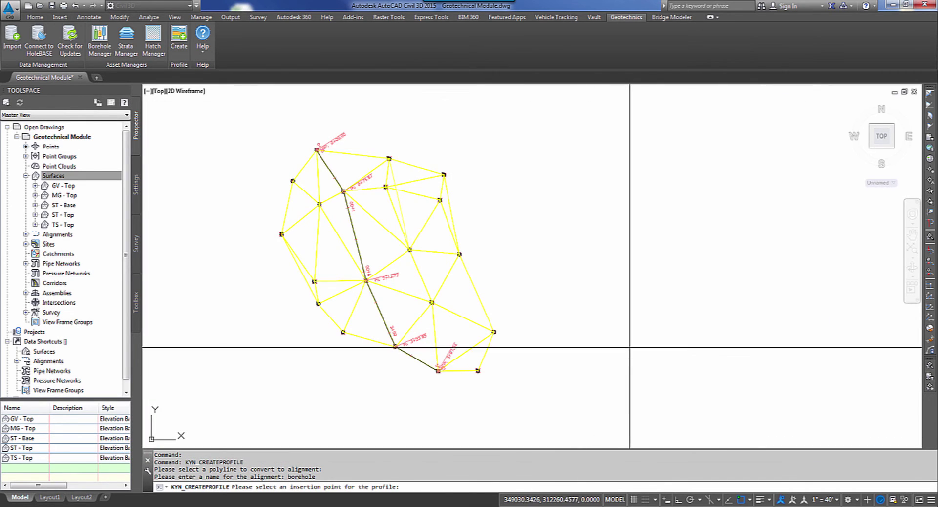
# Insert the profile view right of the surface and zoom around to check all five borehole columns.
pyautogui.click(625, 341)
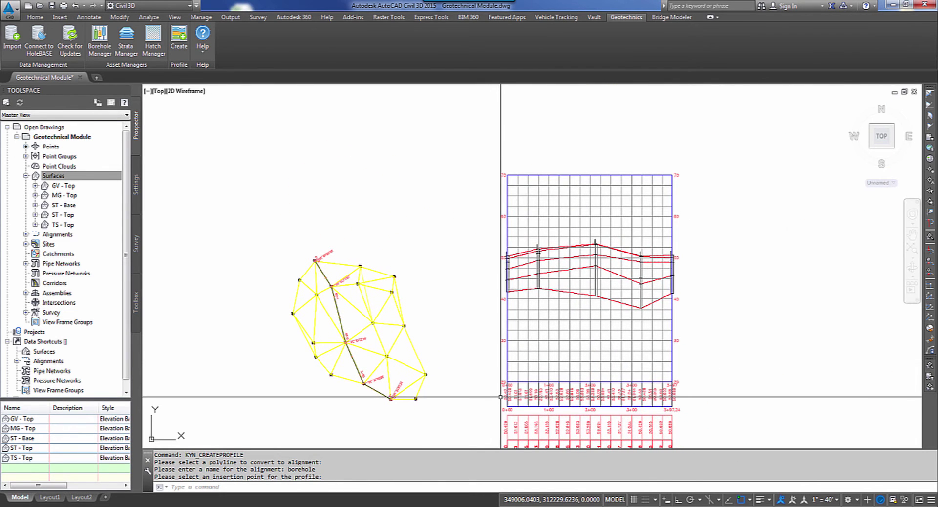
pyautogui.scroll(4, 586, 255)
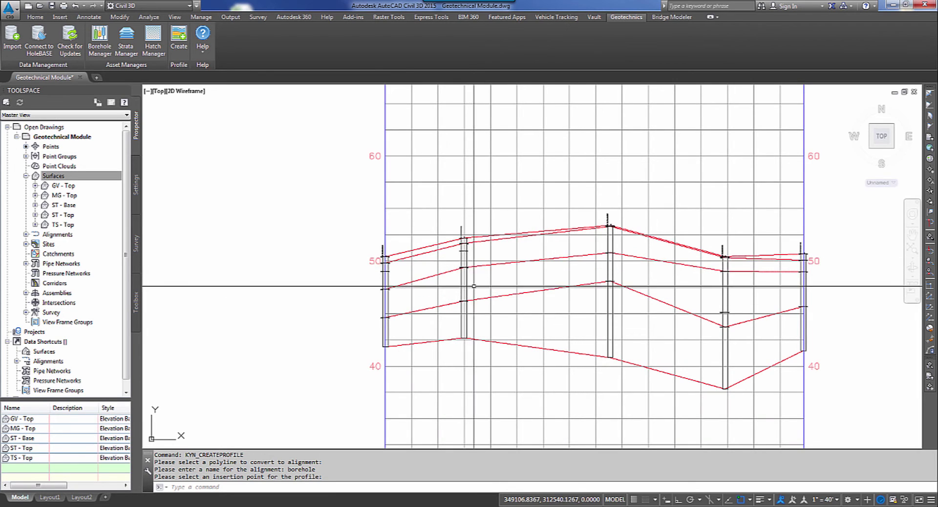
pyautogui.scroll(6, 459, 236)
pyautogui.scroll(2, 459, 236)
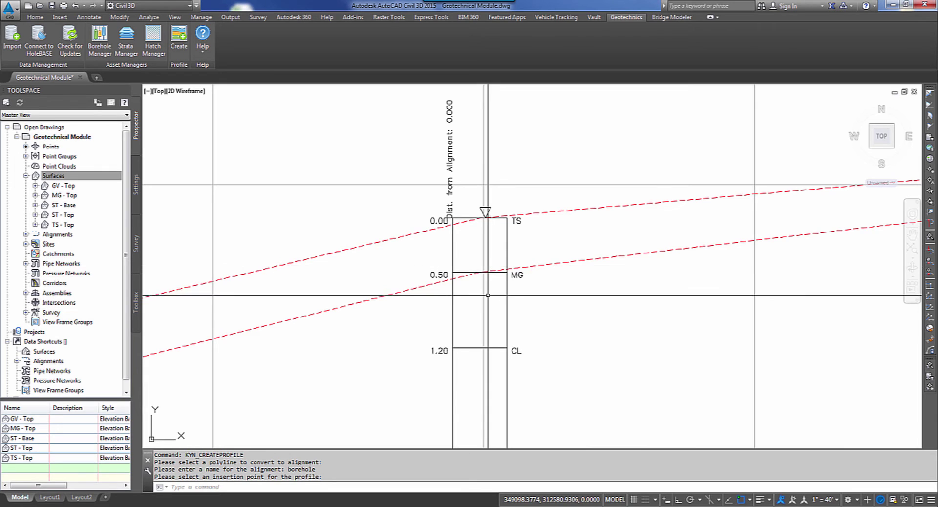
pyautogui.scroll(-4, 478, 284)
pyautogui.scroll(-3, 478, 284)
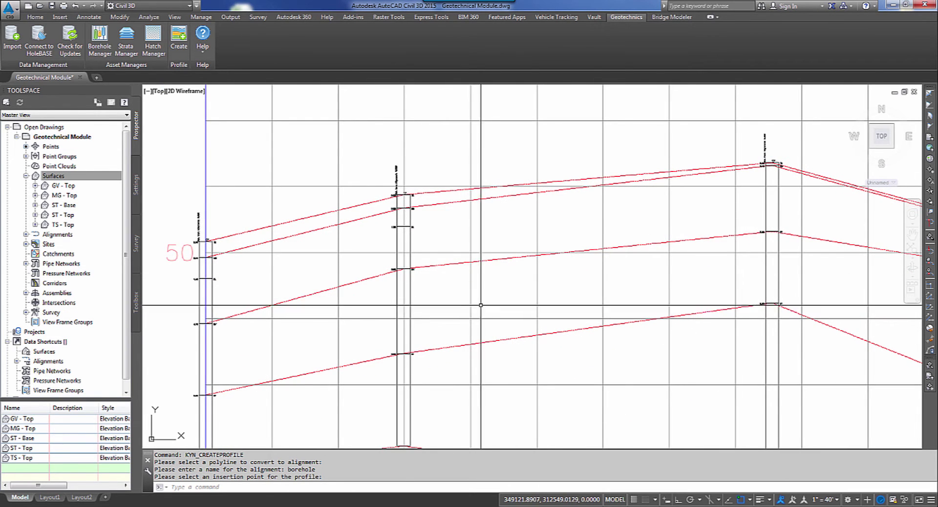
pyautogui.scroll(-3, 467, 295)
pyautogui.moveTo(552, 352); pyautogui.dragTo(440, 309, button='middle')
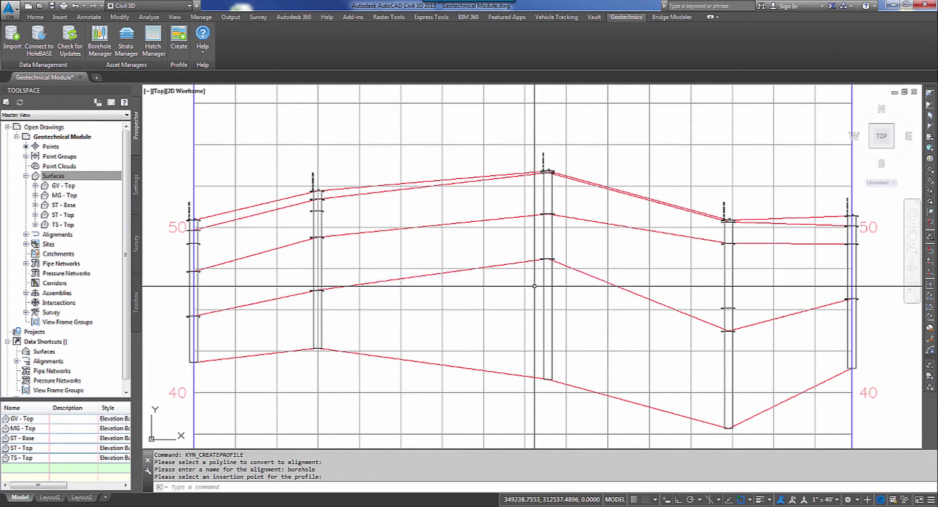
pyautogui.scroll(-2, 459, 304)
pyautogui.scroll(-3, 459, 304)
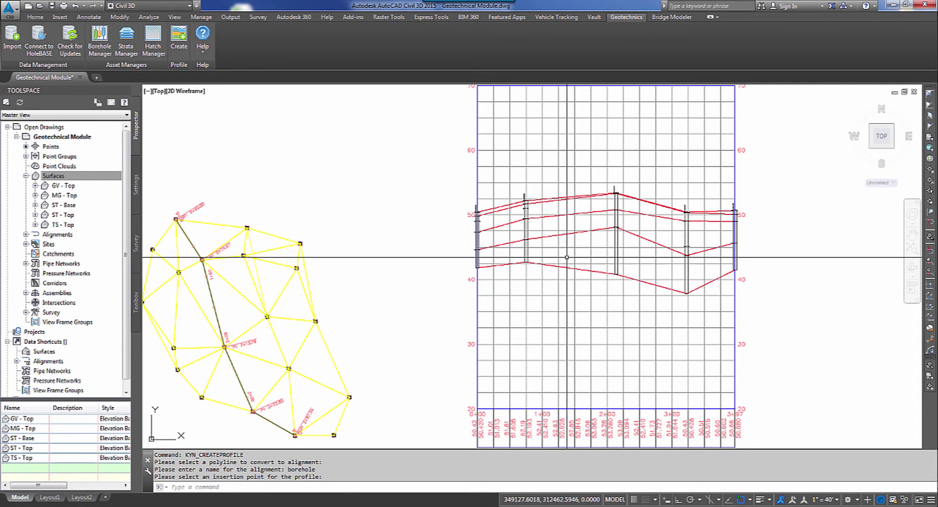
pyautogui.scroll(4, 594, 222)
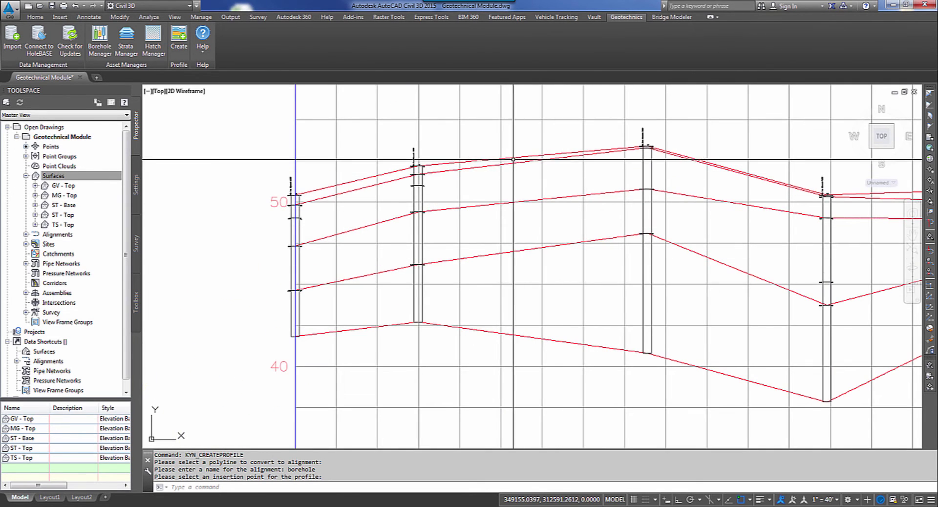
# Open Profile View Properties for the borehole profile view.
pyautogui.click(500, 303)
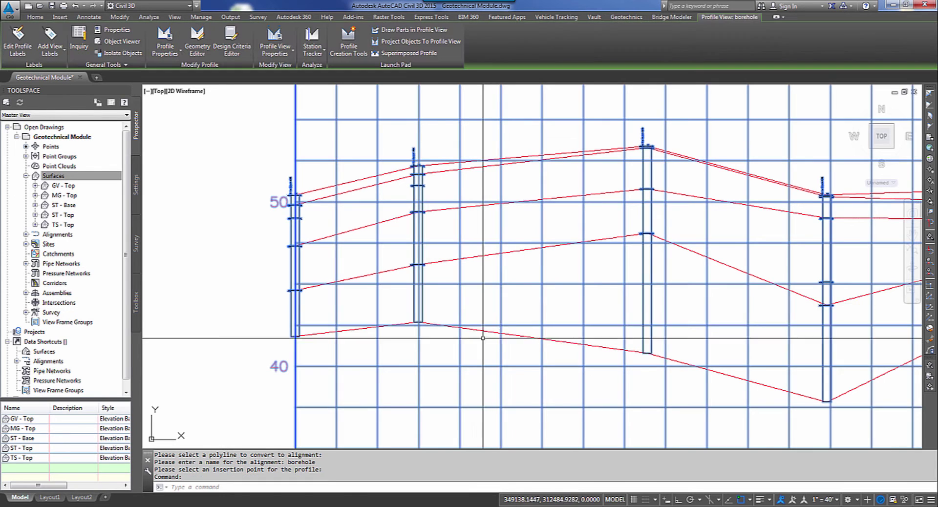
pyautogui.rightClick(475, 302)
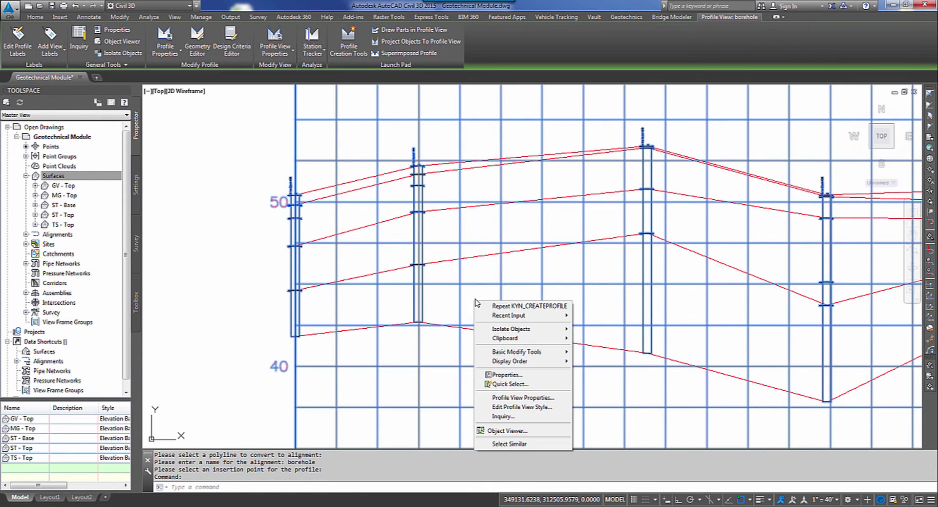
pyautogui.click(531, 398)
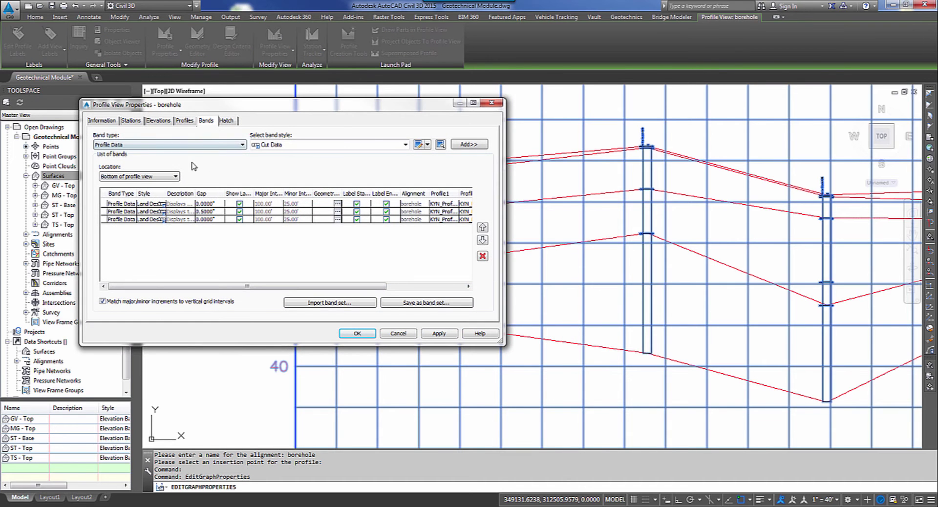
# Remove all three data bands and show the five strata profiles listed in the view.
pyautogui.click(142, 220)
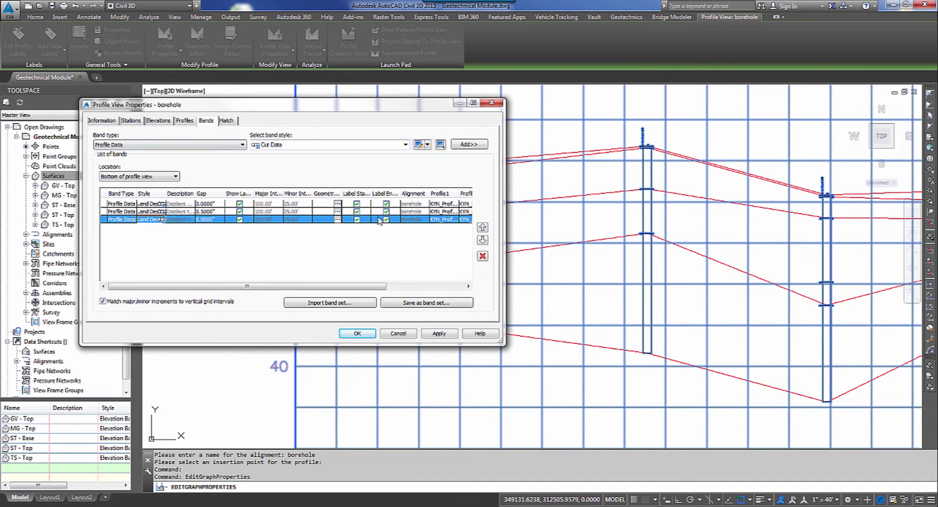
pyautogui.click(483, 256)
pyautogui.click(422, 204)
pyautogui.click(483, 256)
pyautogui.click(482, 256)
pyautogui.click(185, 121)
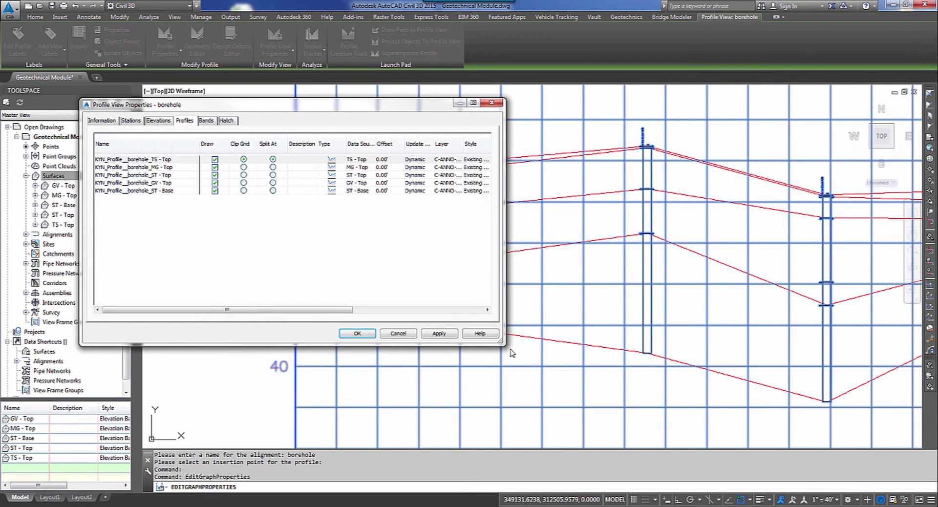
# Assign the ts top style to the TS - Top profile and mg top to MG - Top.
pyautogui.moveTo(517, 341); pyautogui.dragTo(583, 342)
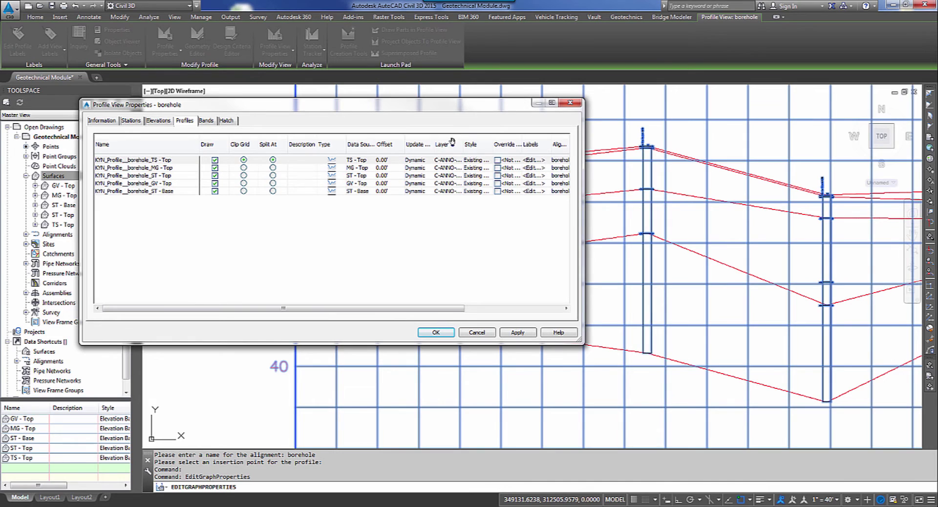
pyautogui.click(488, 160)
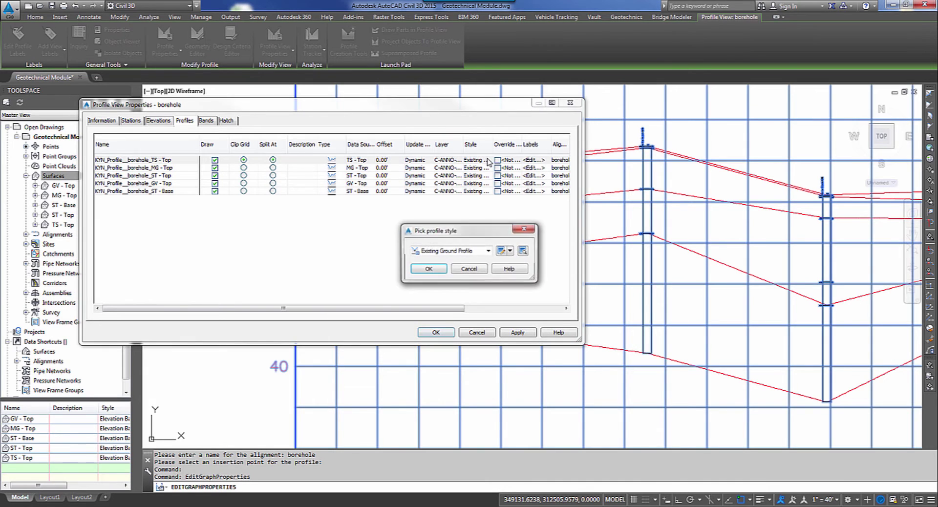
pyautogui.click(488, 251)
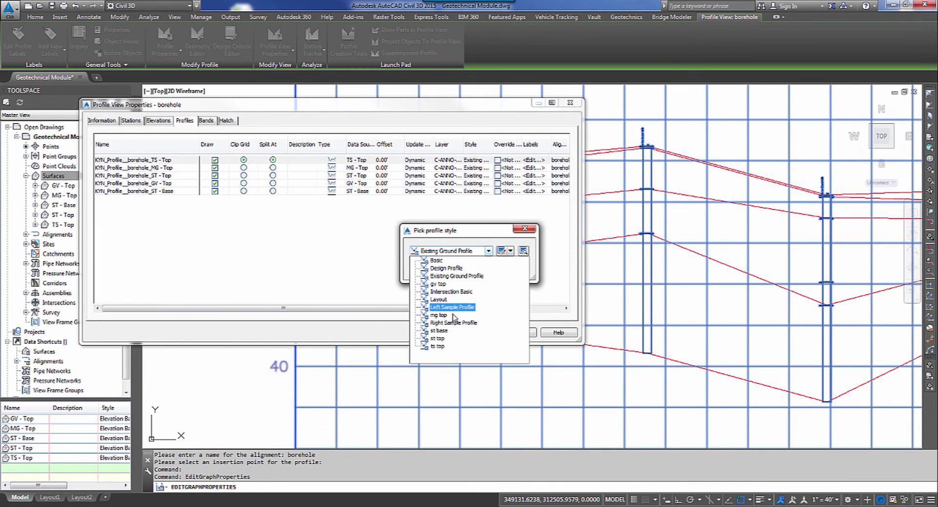
pyautogui.click(438, 346)
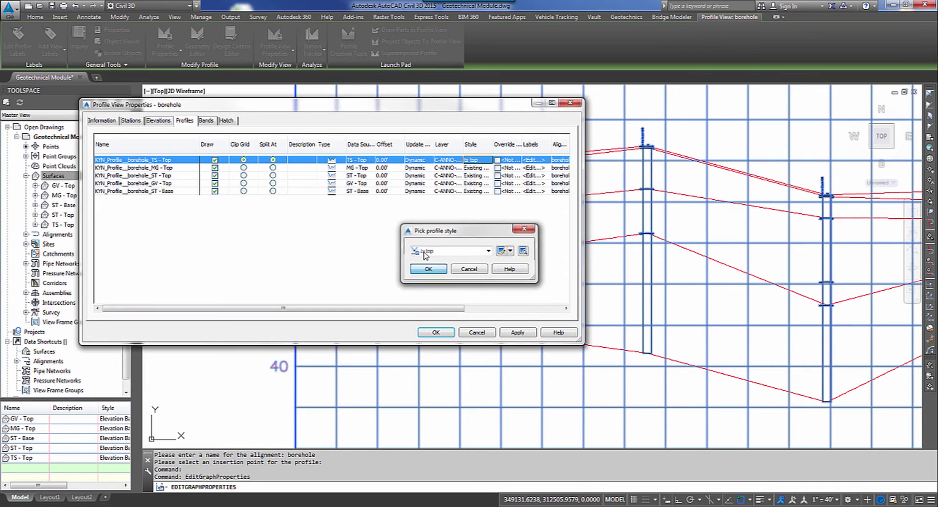
pyautogui.click(434, 266)
pyautogui.click(559, 169)
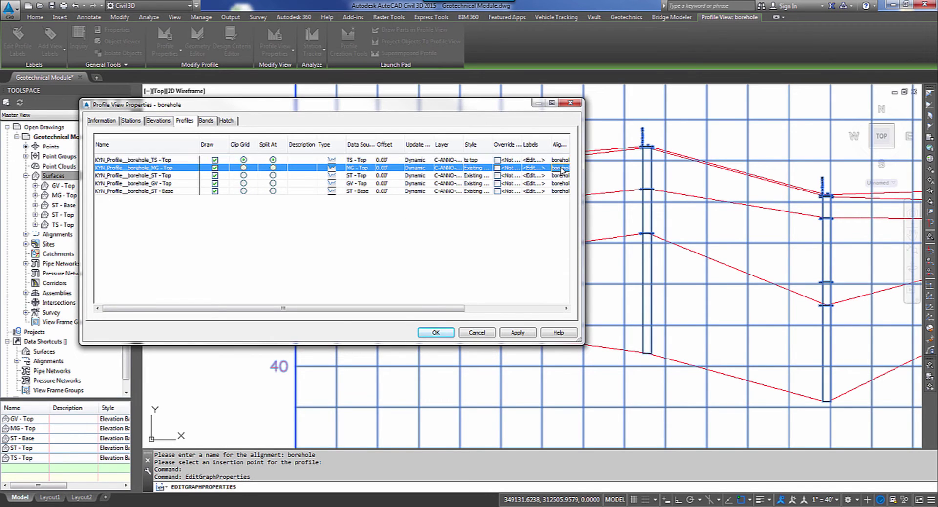
pyautogui.click(472, 171)
pyautogui.click(488, 251)
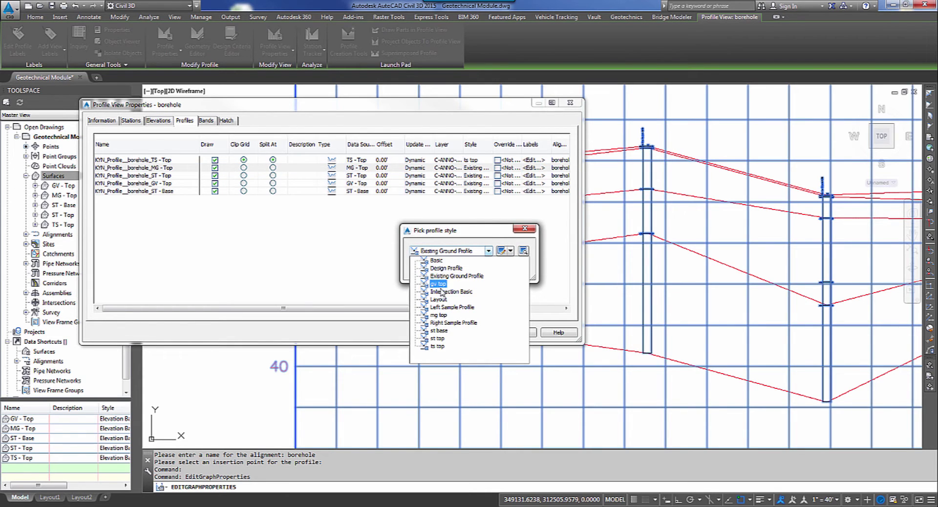
pyautogui.click(438, 315)
pyautogui.click(427, 269)
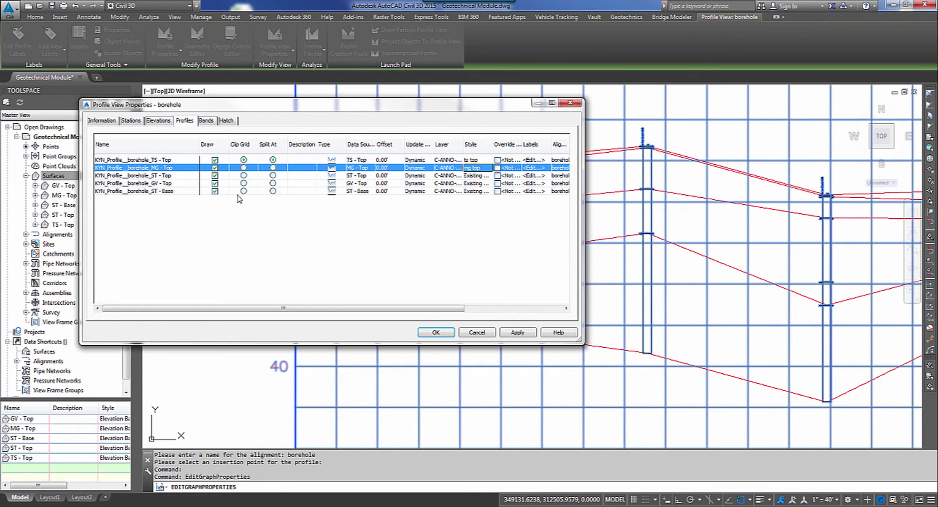
# Assign st top, gv top and st base styles to their matching profiles and apply.
pyautogui.click(477, 176)
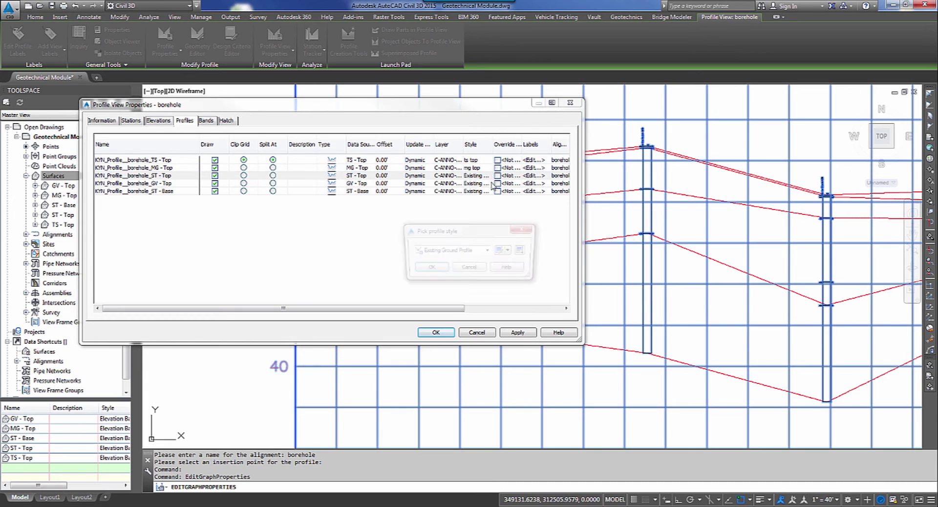
pyautogui.click(488, 250)
pyautogui.click(437, 338)
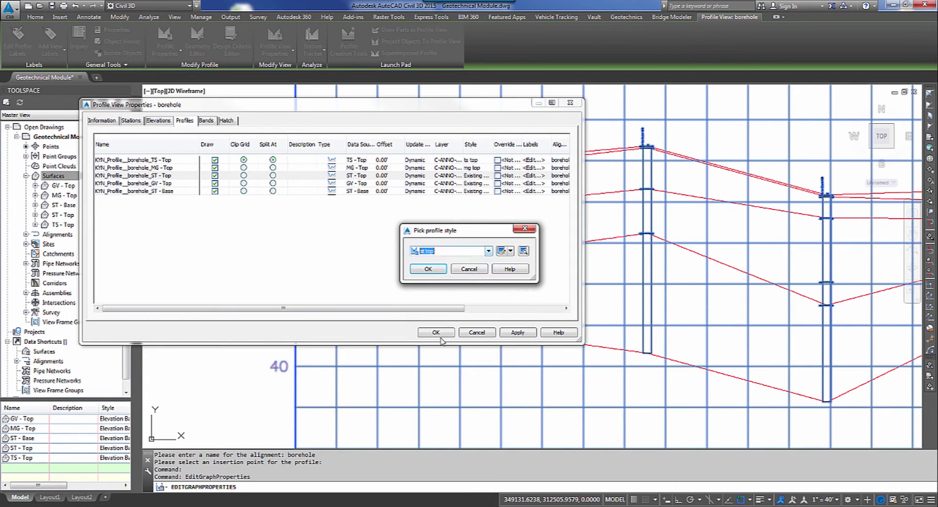
pyautogui.click(426, 268)
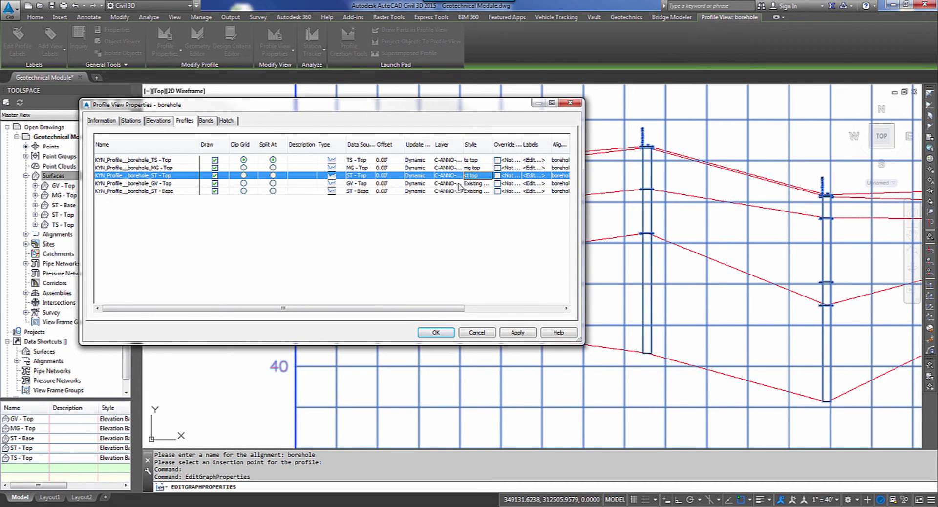
pyautogui.click(487, 186)
pyautogui.click(488, 250)
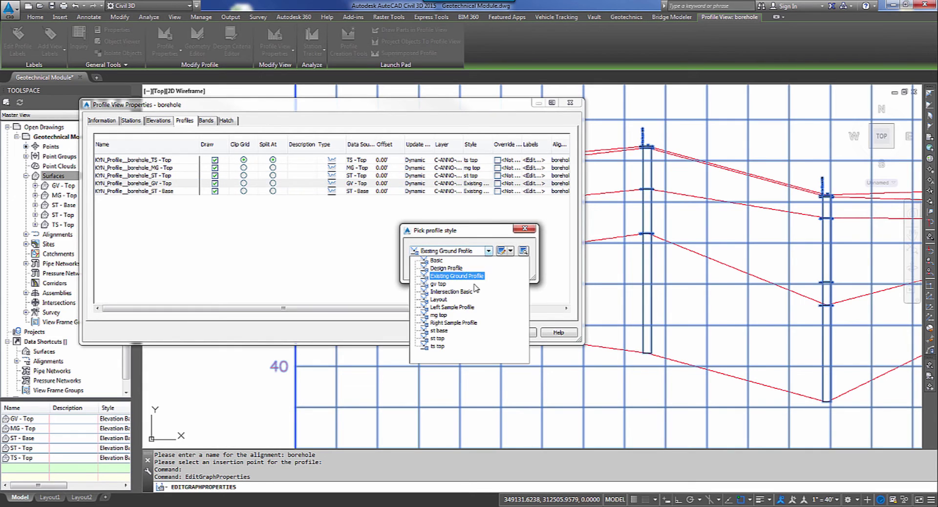
pyautogui.click(437, 284)
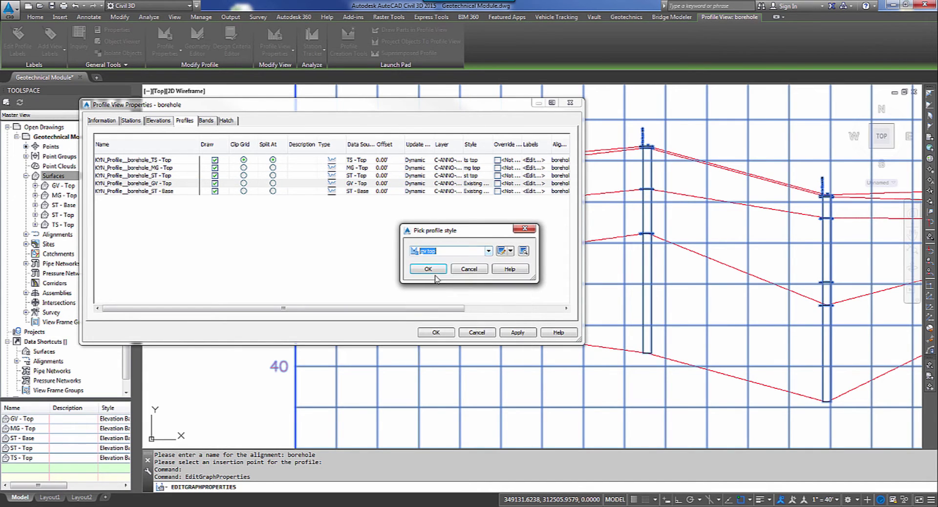
pyautogui.click(426, 268)
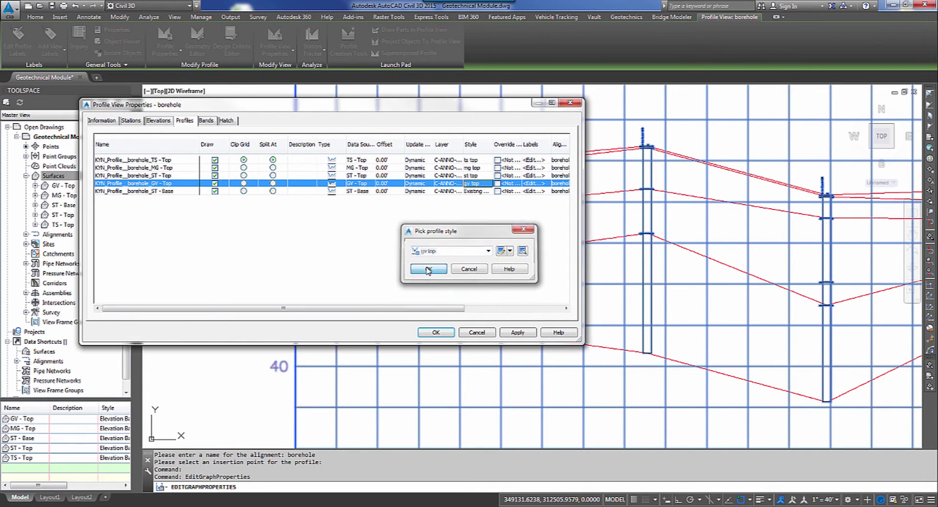
pyautogui.click(479, 191)
pyautogui.click(481, 191)
pyautogui.click(488, 251)
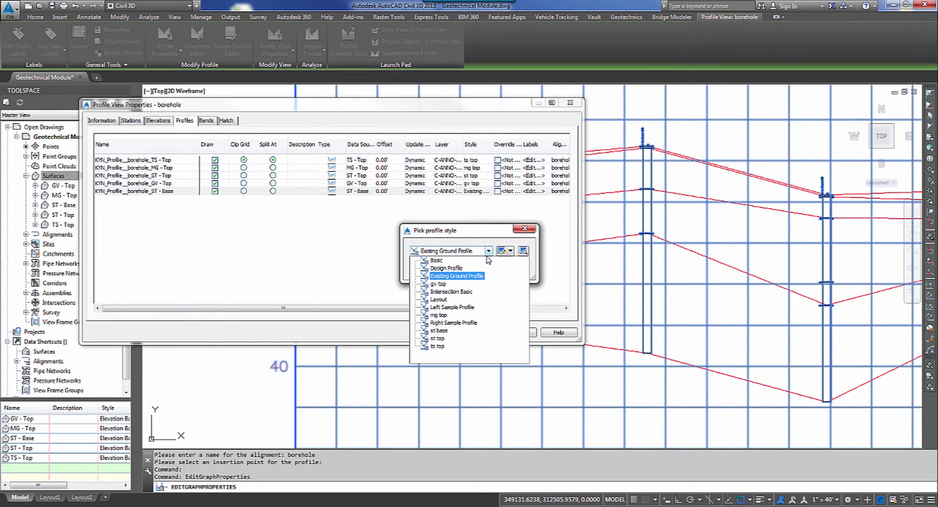
pyautogui.click(439, 327)
pyautogui.click(428, 269)
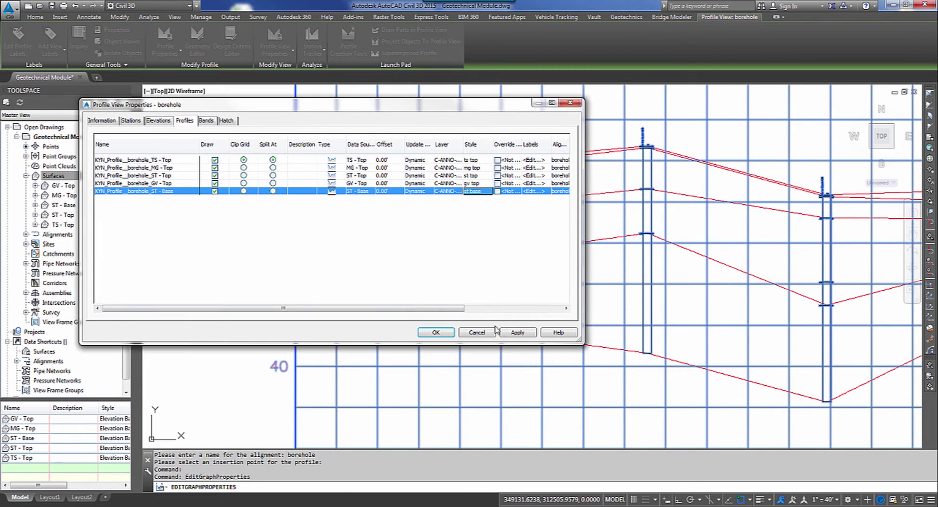
pyautogui.click(436, 333)
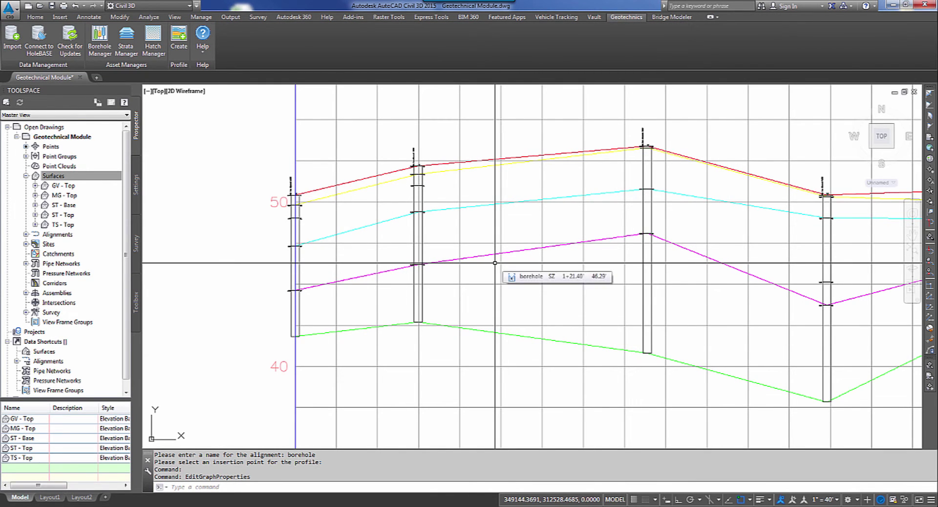
# Pan and zoom out so the TIN surface plan and the borehole strata profile view are both visible.
pyautogui.moveTo(509, 243); pyautogui.dragTo(483, 270, button='middle')
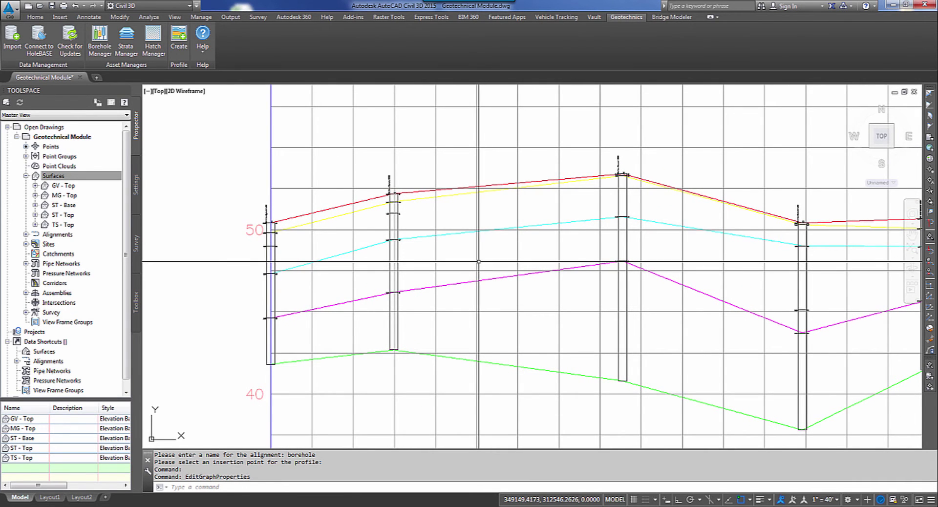
pyautogui.moveTo(481, 268)
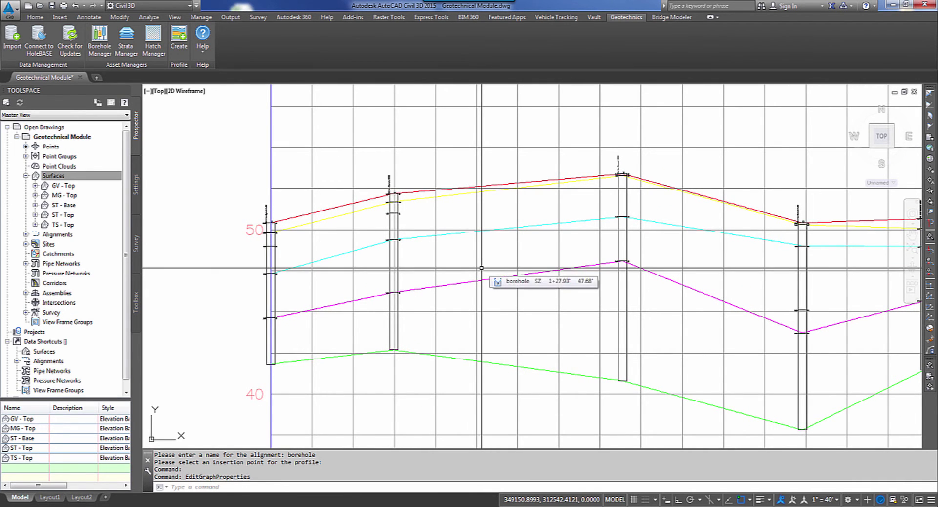
pyautogui.scroll(-3, 481, 268)
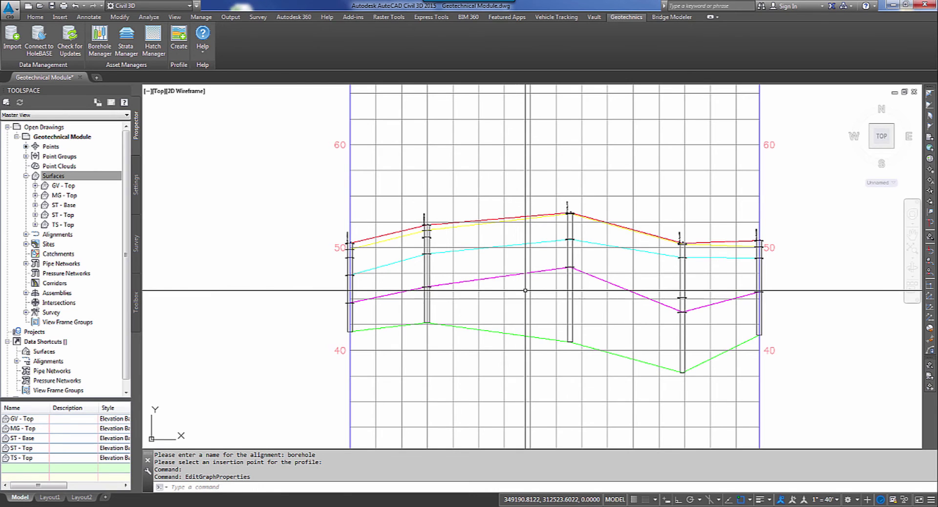
pyautogui.scroll(-4, 525, 290)
pyautogui.scroll(3, 412, 318)
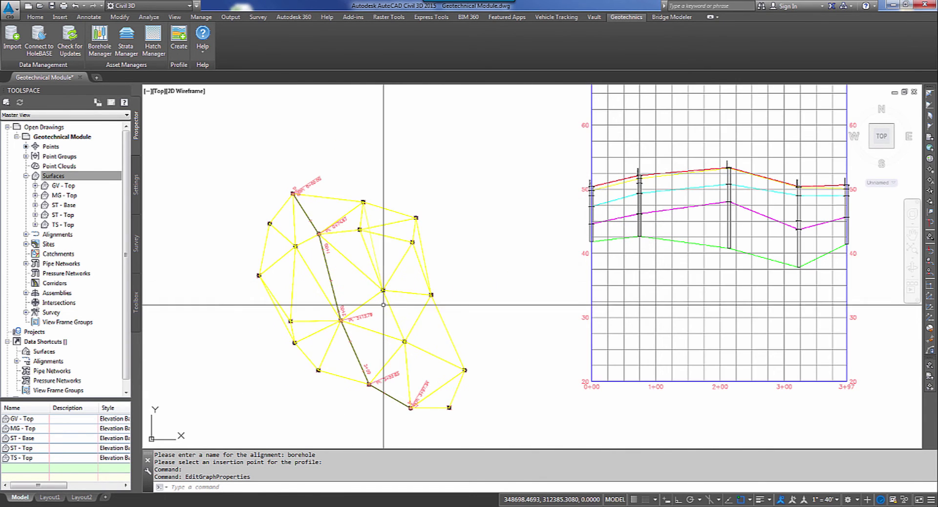
pyautogui.moveTo(452, 289); pyautogui.dragTo(436, 303, button='middle')
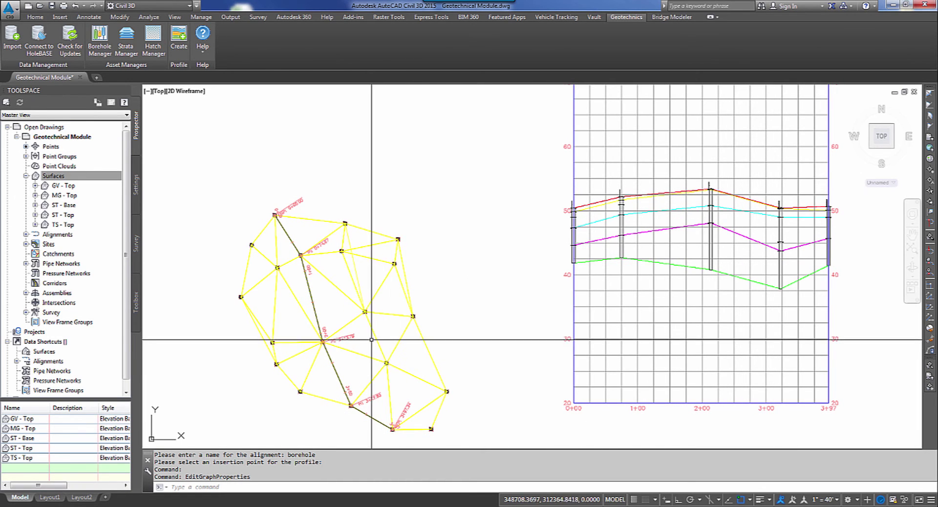
# Select the borehole alignment and move two of its vertices onto nearby TIN points.
pyautogui.click(322, 344)
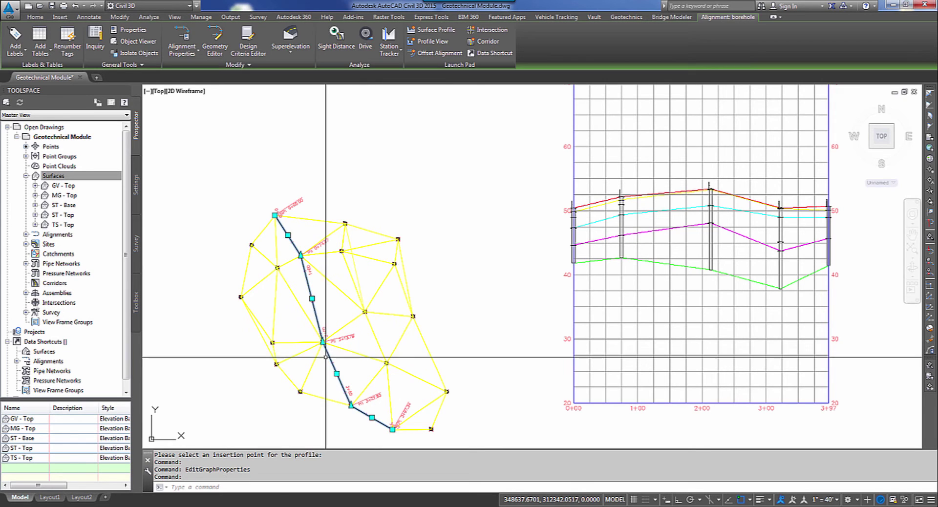
pyautogui.click(322, 341)
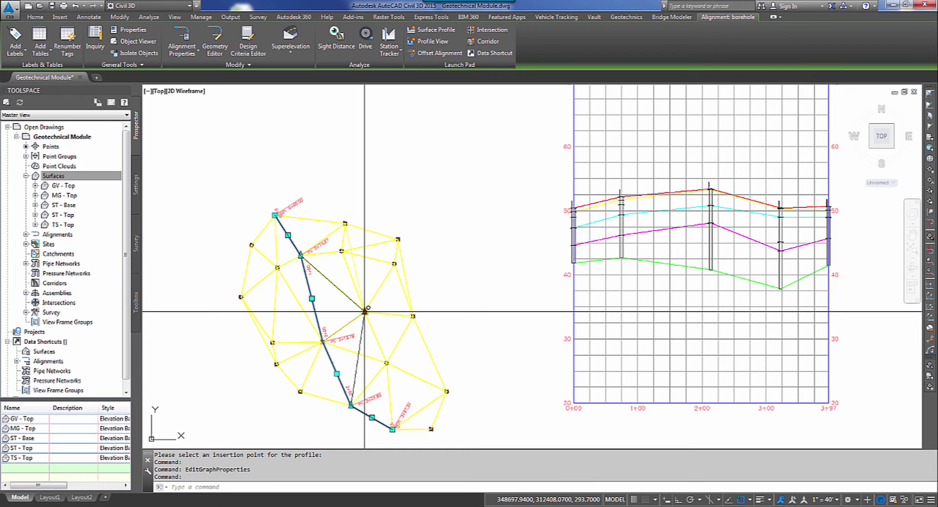
pyautogui.click(365, 311)
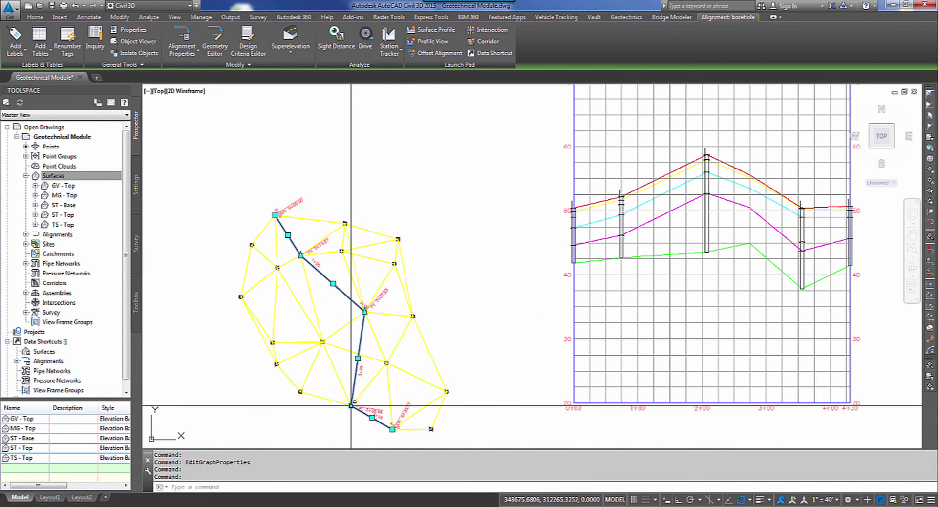
pyautogui.click(351, 405)
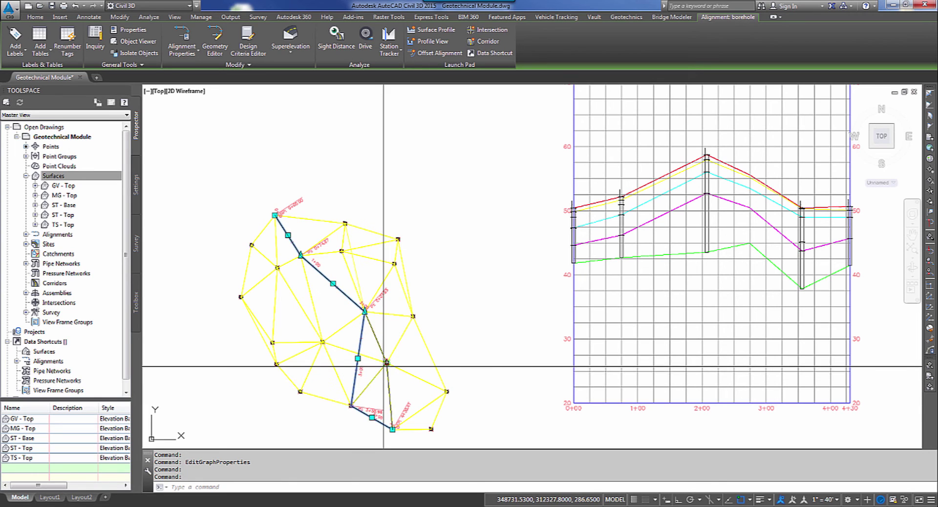
pyautogui.click(387, 363)
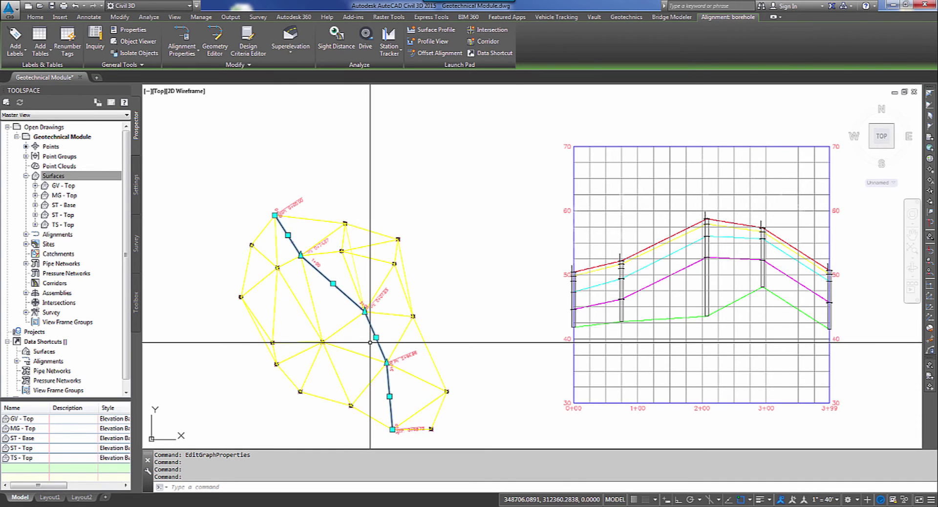
# Relocate two more alignment vertices so the profile view regenerates, ending at station 3+97.
pyautogui.moveTo(370, 342)
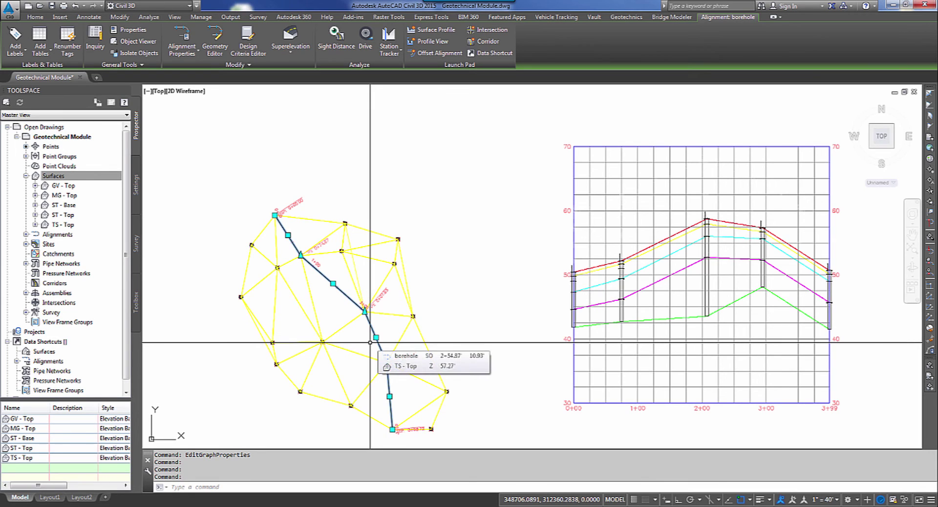
pyautogui.click(365, 344)
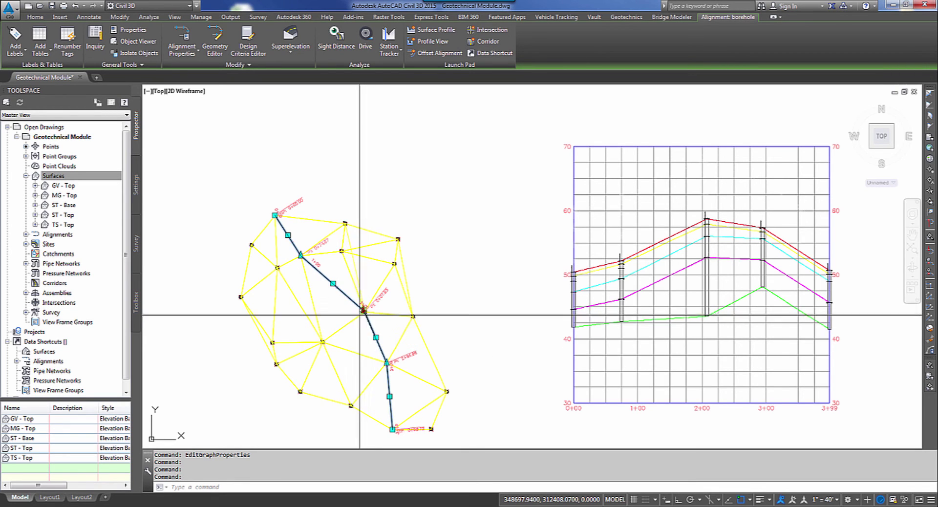
pyautogui.click(332, 339)
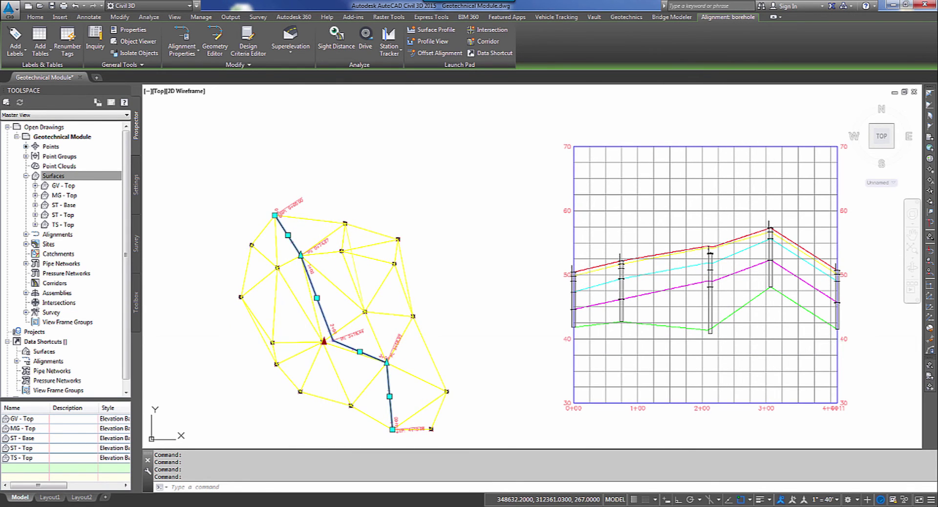
pyautogui.click(386, 362)
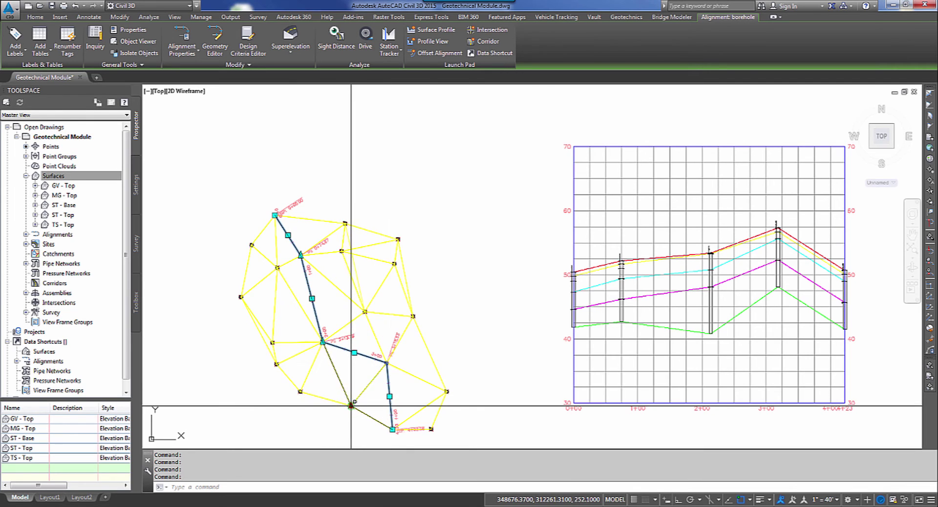
pyautogui.click(351, 406)
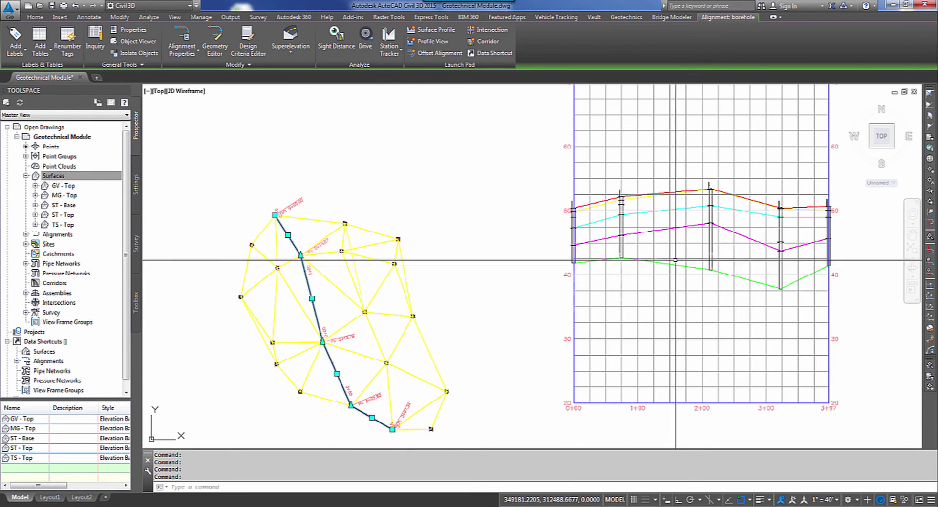
# Deselect the alignment, zoom out to frame plan and profile, and show the Analyze ribbon tools.
pyautogui.moveTo(675, 260); pyautogui.dragTo(615, 278, button='middle')
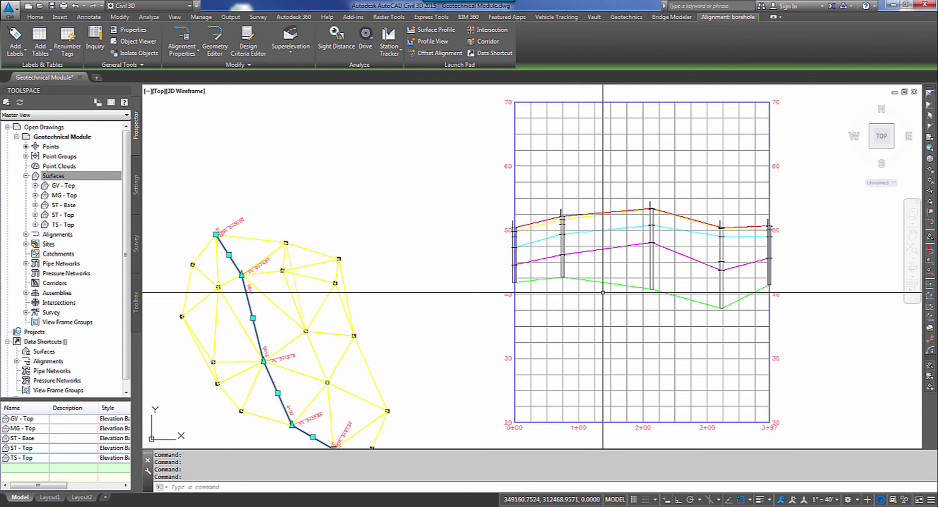
pyautogui.press('Escape')
pyautogui.scroll(-3, 429, 341)
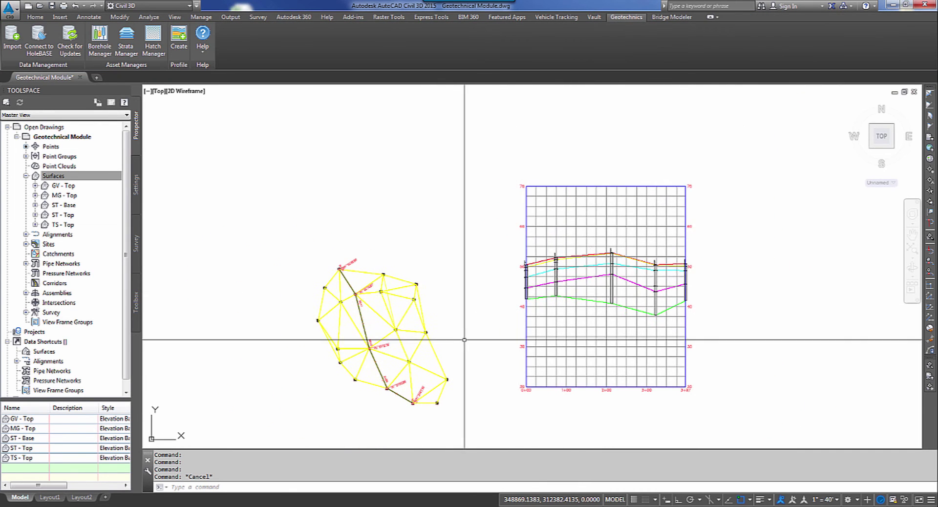
pyautogui.moveTo(464, 339); pyautogui.dragTo(485, 333, button='middle')
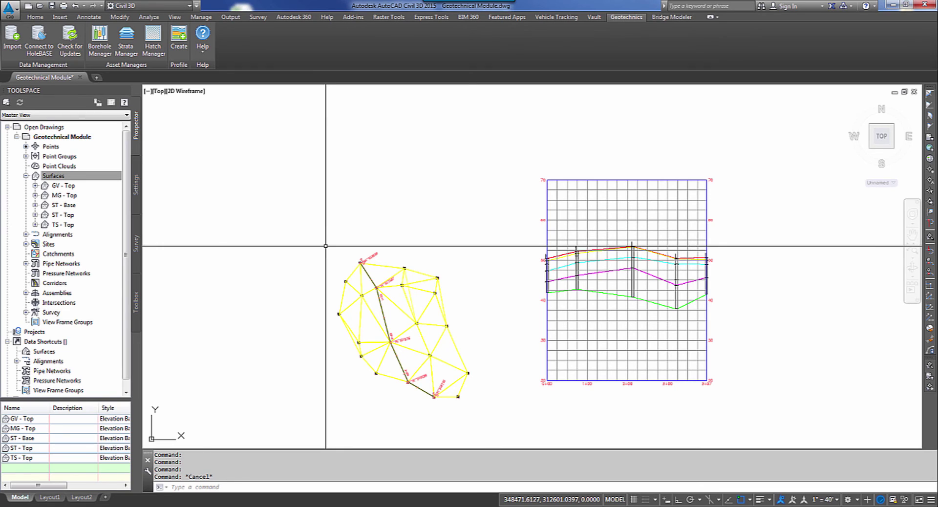
pyautogui.click(148, 17)
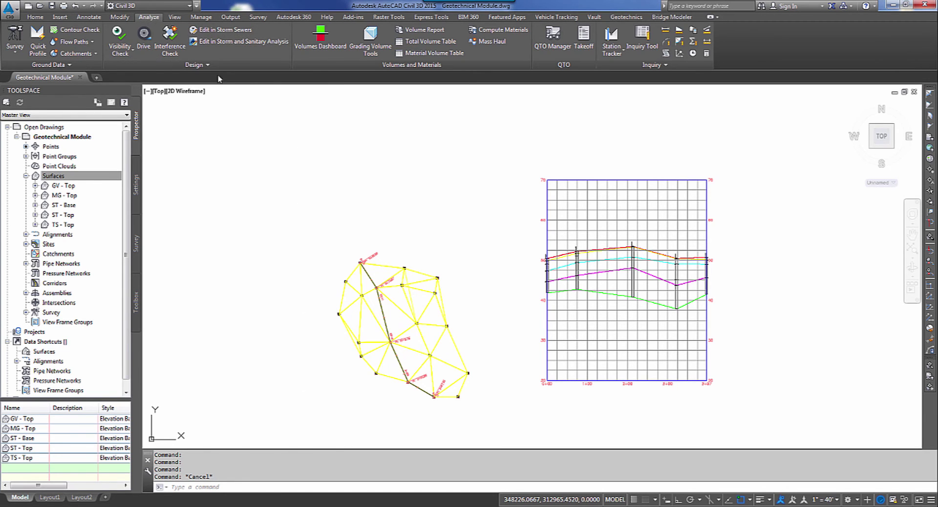
# From the Volumes Dashboard, start a new volume surface named volume 1.
pyautogui.click(315, 44)
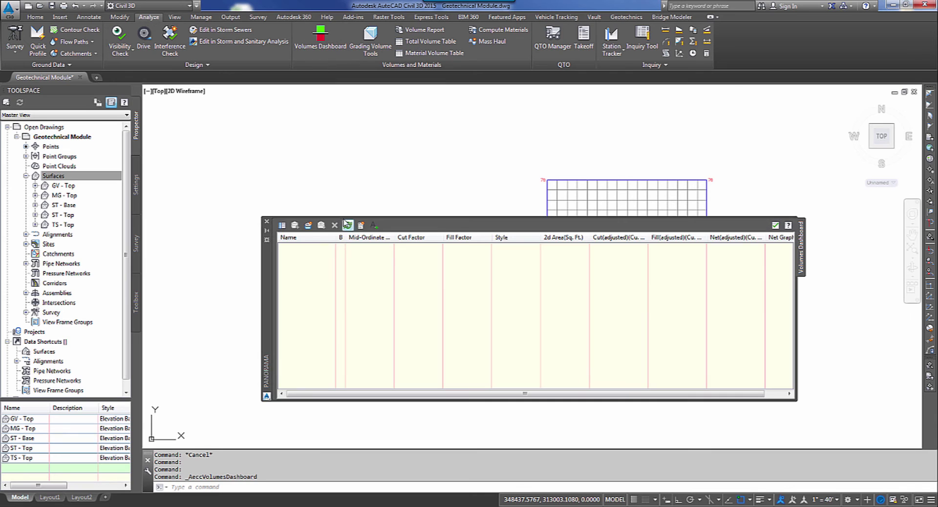
pyautogui.click(308, 225)
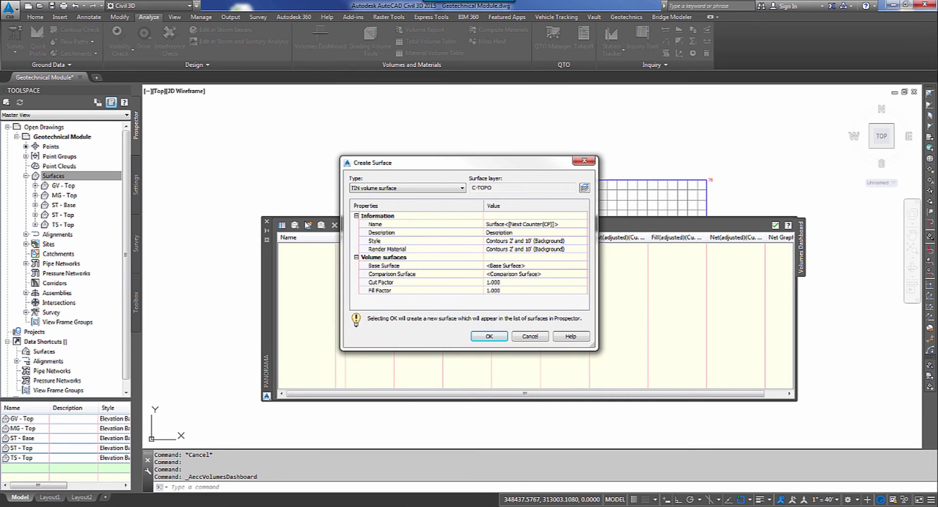
pyautogui.click(557, 225)
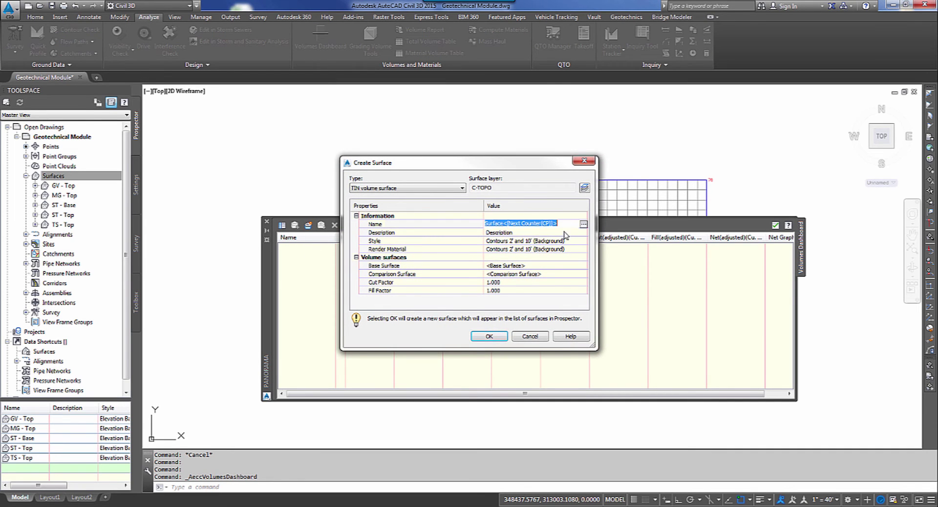
pyautogui.write('volume 1')
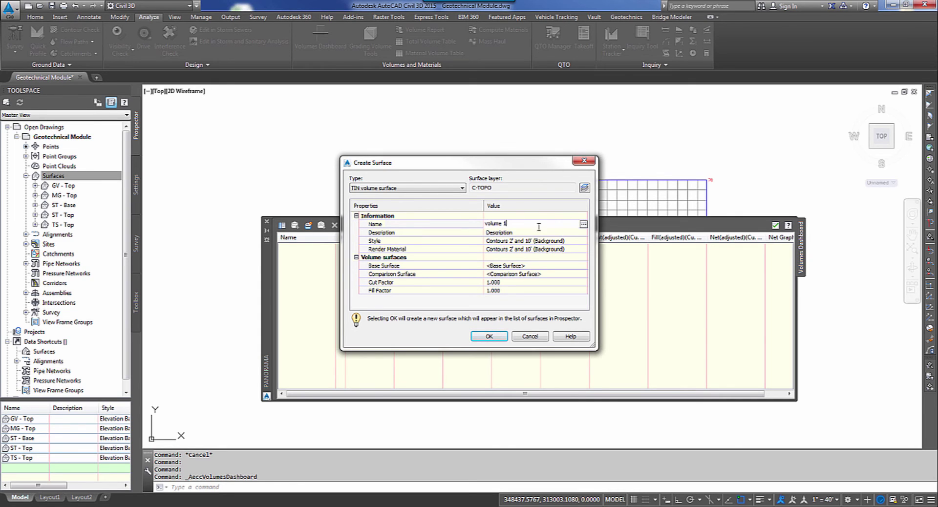
# Set base TS - Top and comparison MG - Top, creating volume 1 with 1195.13 cut.
pyautogui.click(556, 266)
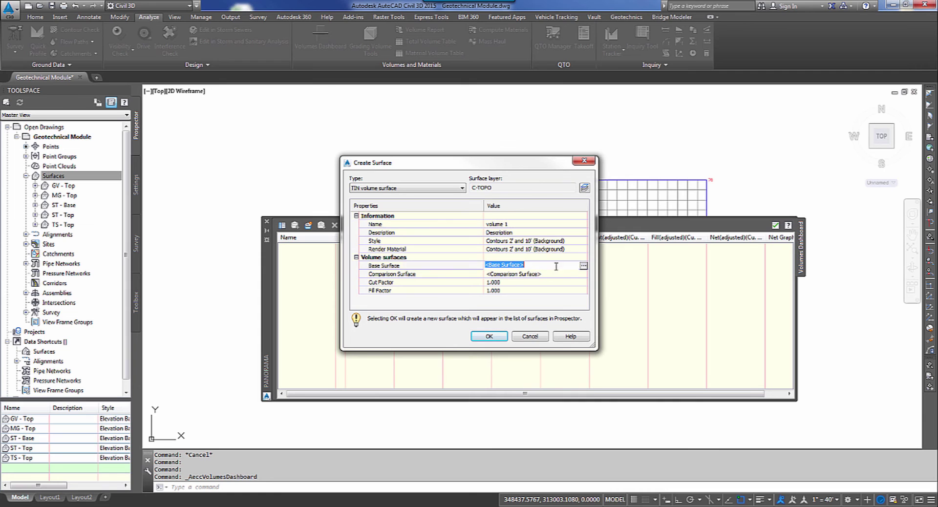
pyautogui.click(583, 266)
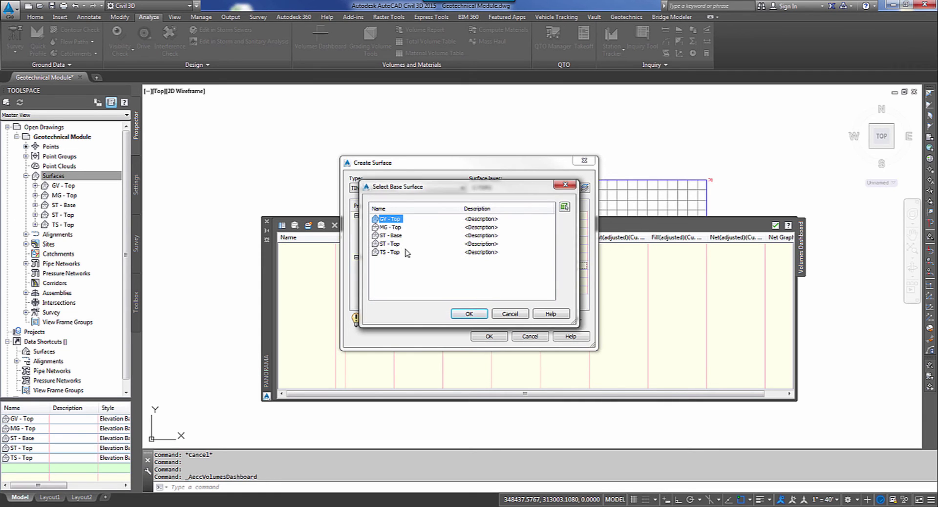
pyautogui.click(391, 252)
pyautogui.click(472, 314)
pyautogui.click(557, 274)
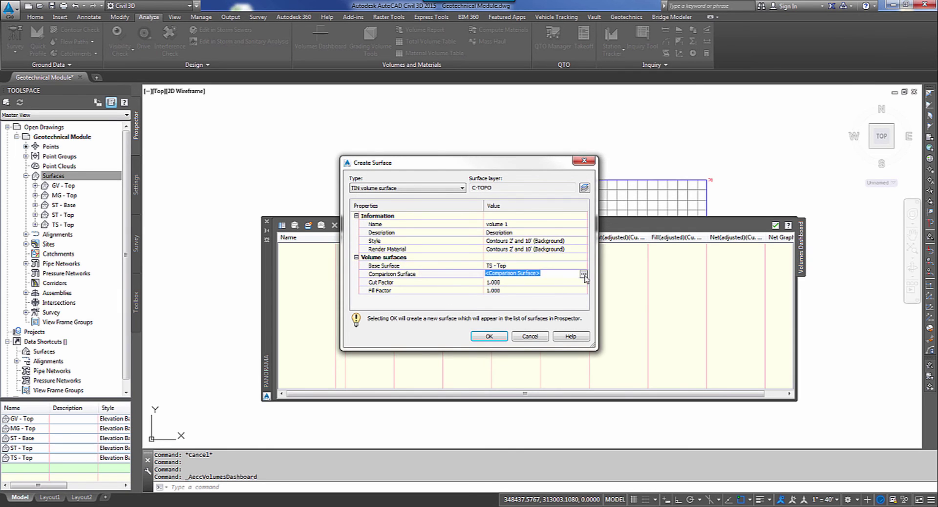
pyautogui.click(583, 275)
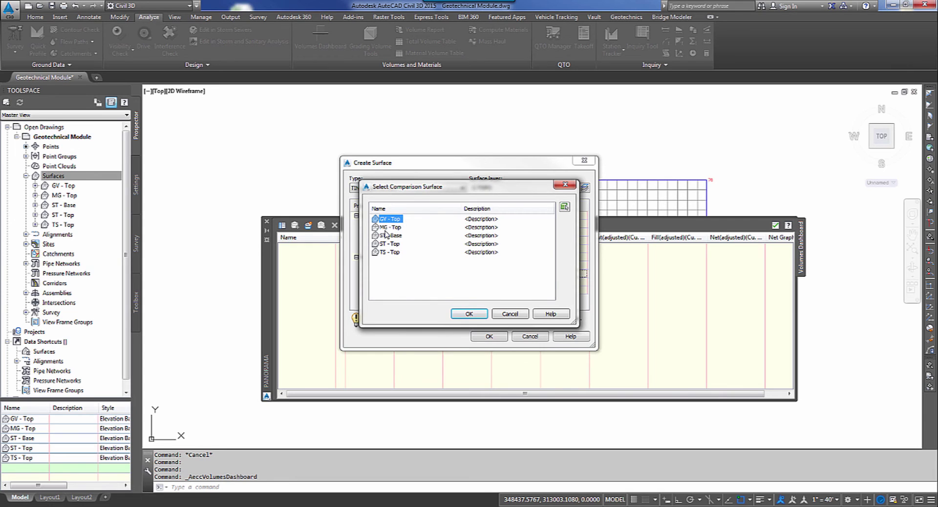
pyautogui.click(389, 227)
pyautogui.click(468, 315)
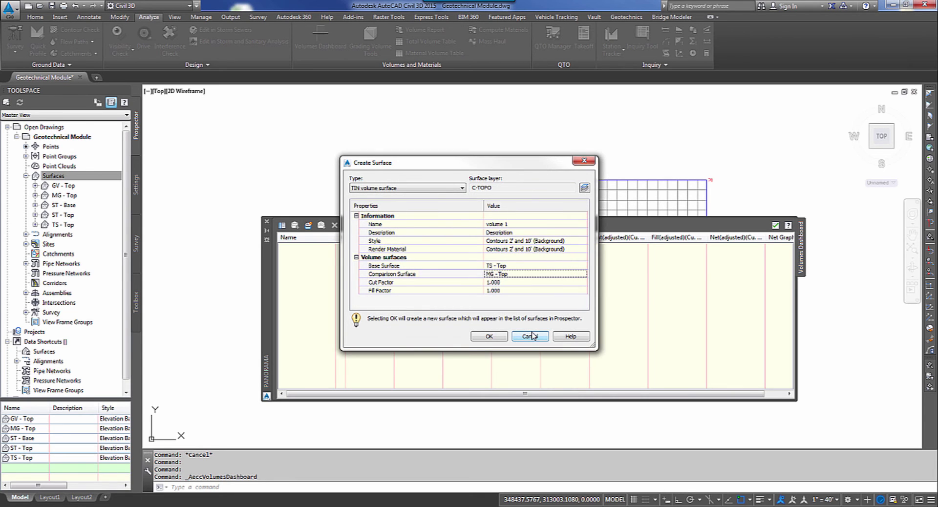
pyautogui.click(497, 337)
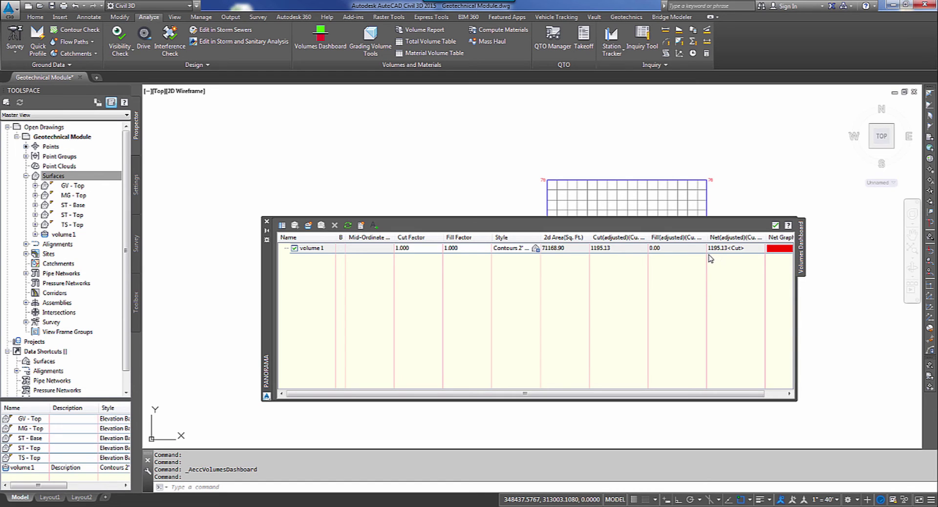
# Start a second volume surface named volume 2 using the _No Display style.
pyautogui.click(308, 225)
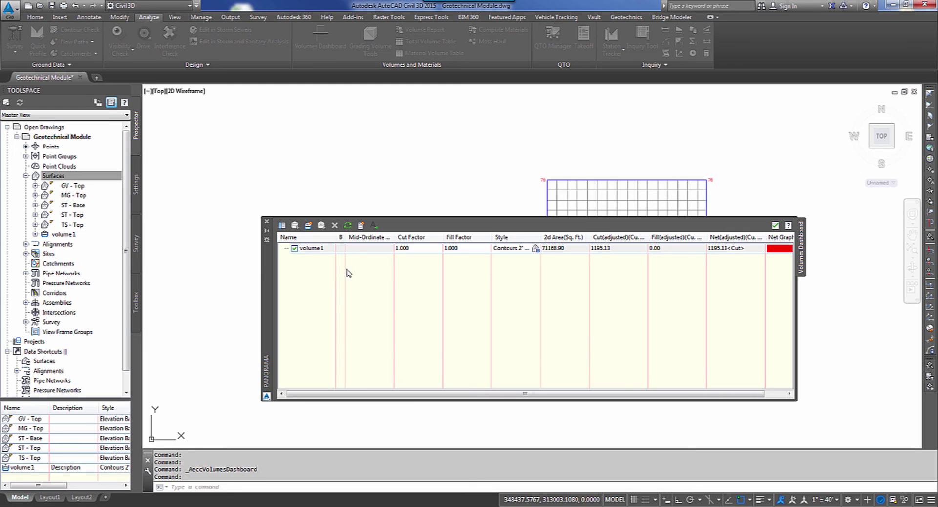
pyautogui.click(527, 224)
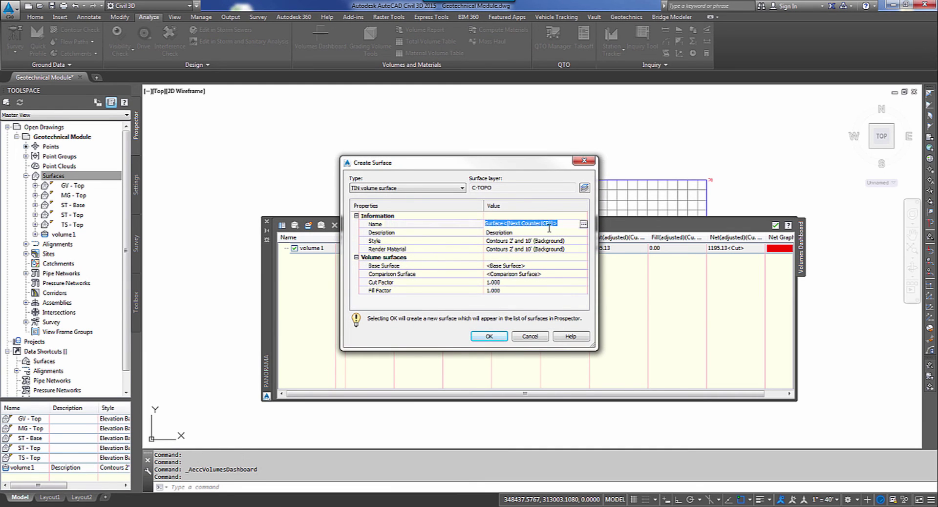
pyautogui.write('volume 2')
pyautogui.press('Return')
pyautogui.click(575, 241)
pyautogui.click(582, 241)
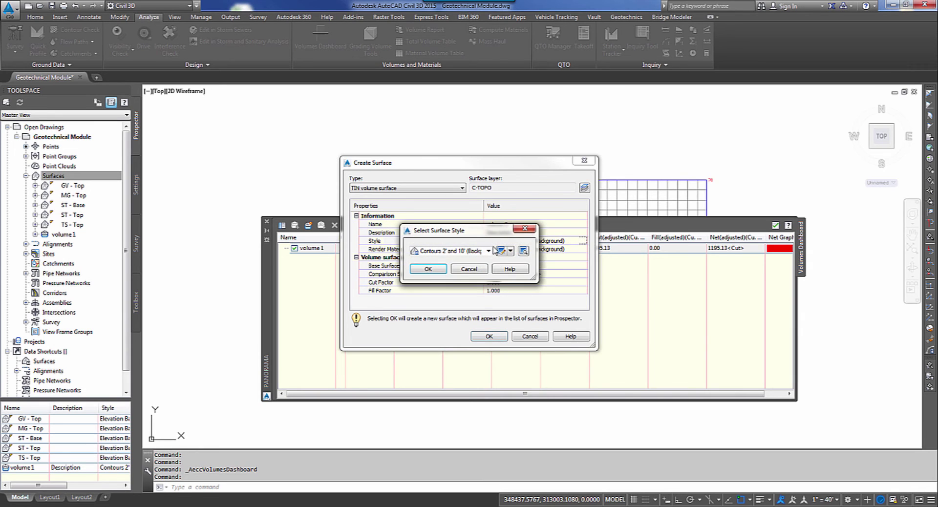
pyautogui.click(488, 251)
pyautogui.click(444, 261)
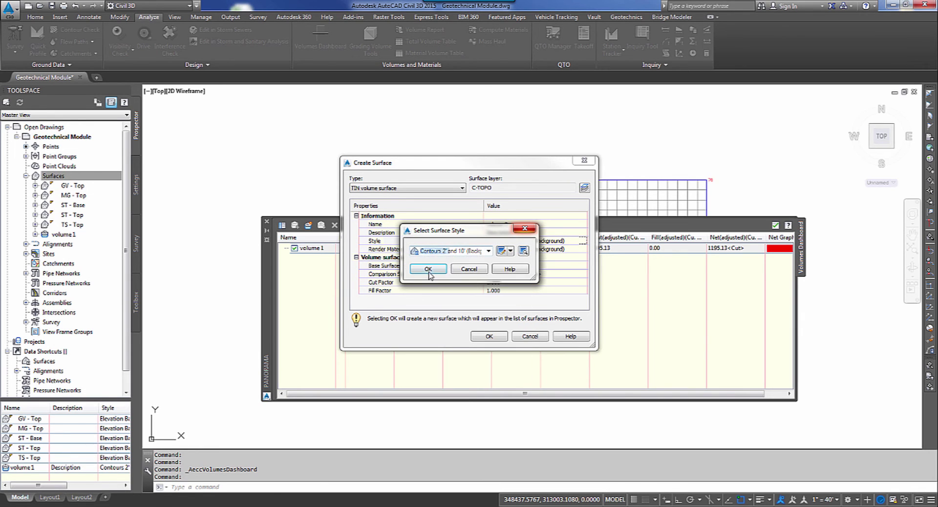
pyautogui.click(436, 268)
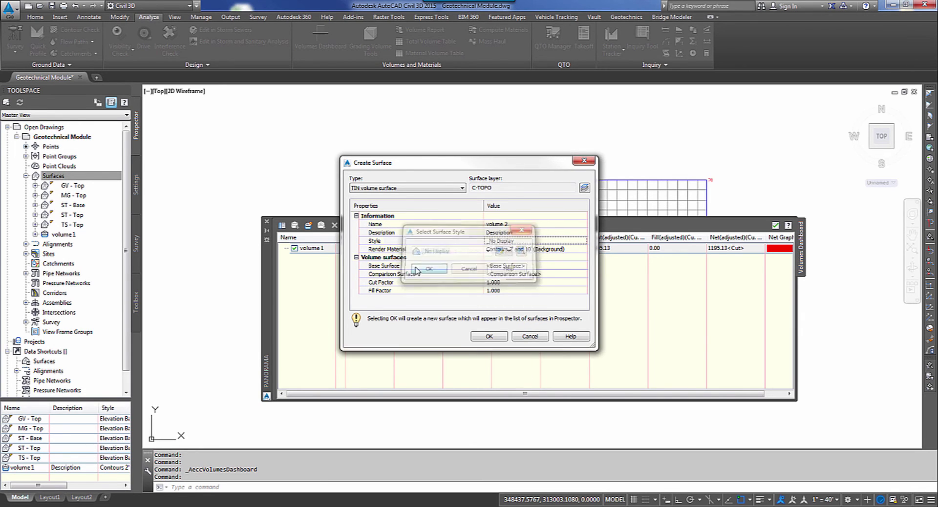
# Set base MG - Top and comparison GV - Top, creating volume 2 with 3903.00 cut.
pyautogui.click(556, 269)
pyautogui.click(584, 266)
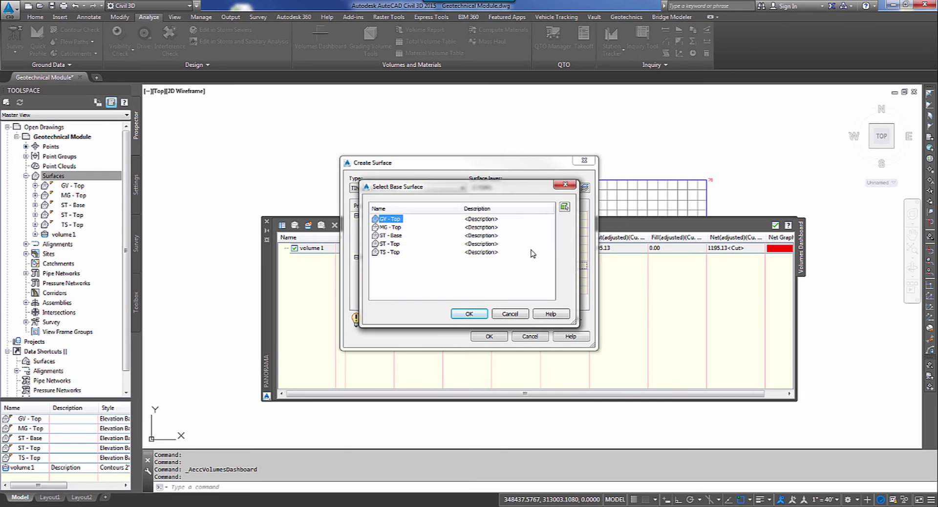
pyautogui.click(394, 228)
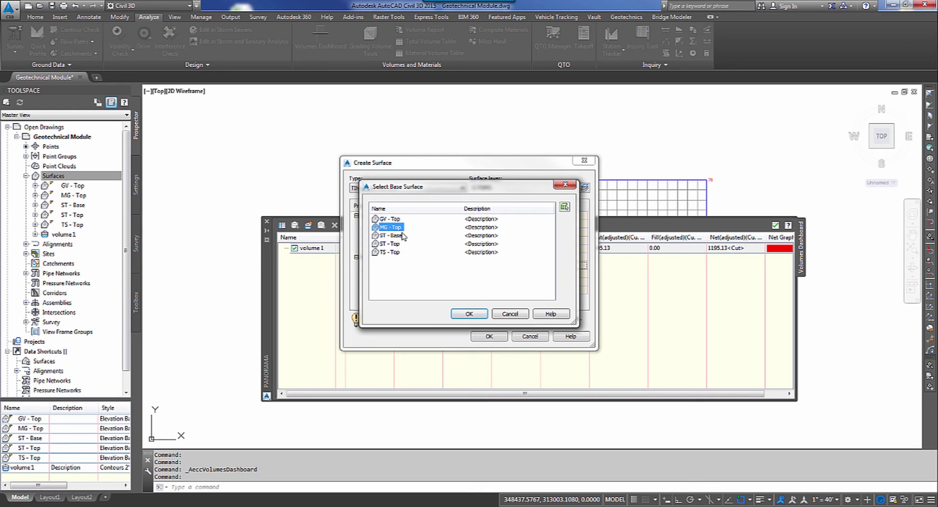
pyautogui.click(388, 220)
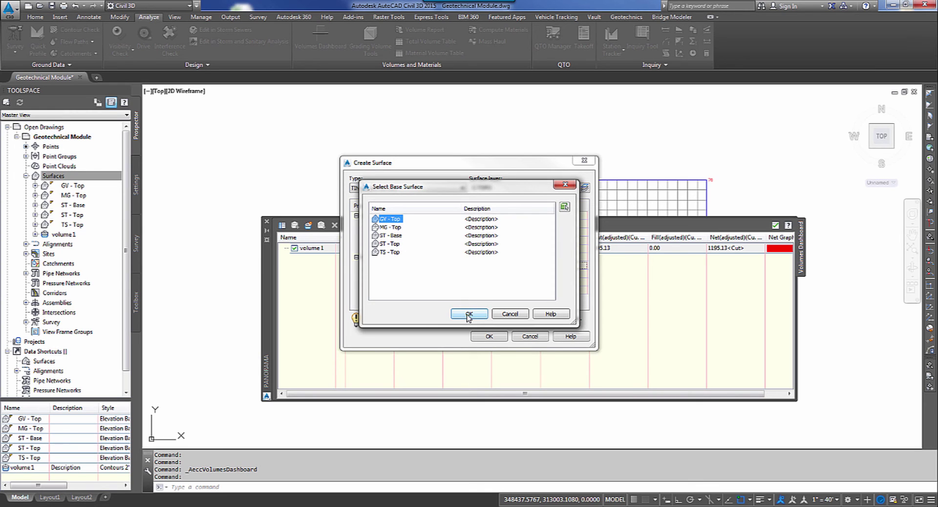
pyautogui.moveTo(486, 187); pyautogui.dragTo(425, 198)
pyautogui.click(347, 237)
pyautogui.click(425, 322)
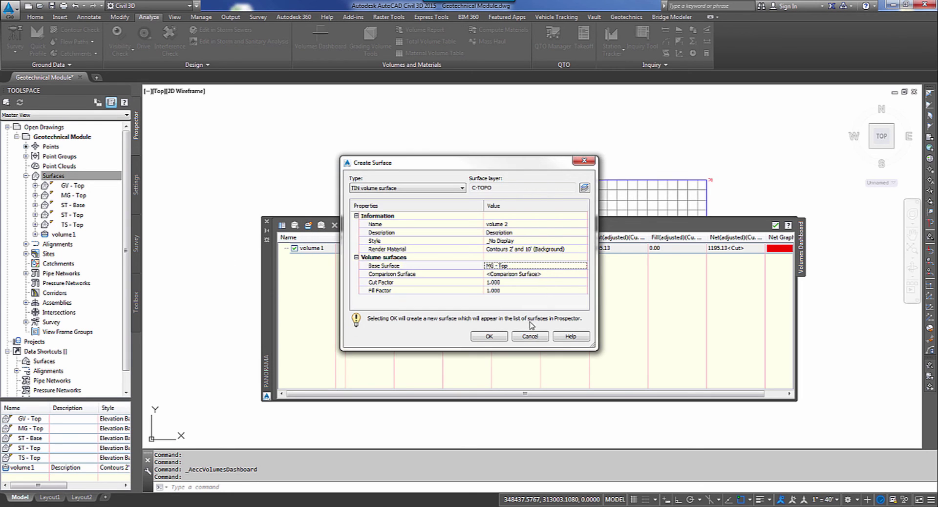
pyautogui.click(562, 274)
pyautogui.click(584, 274)
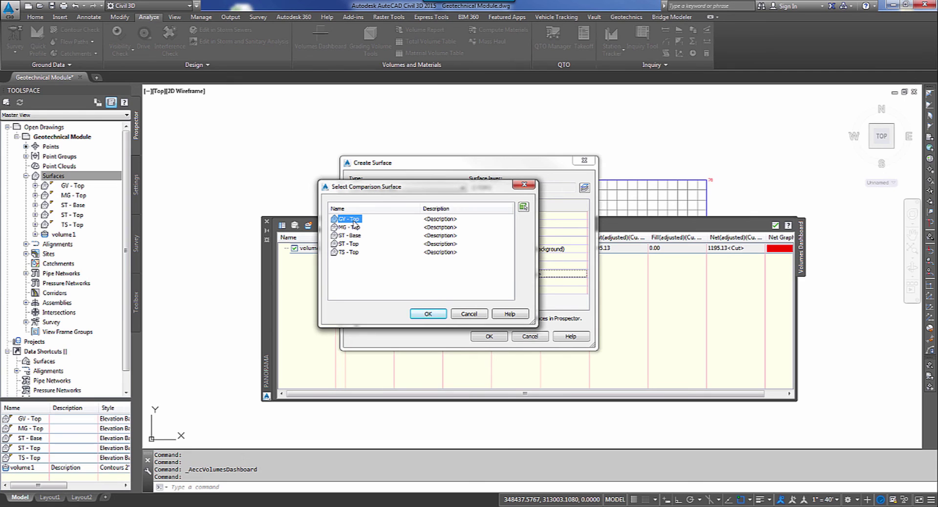
pyautogui.click(428, 314)
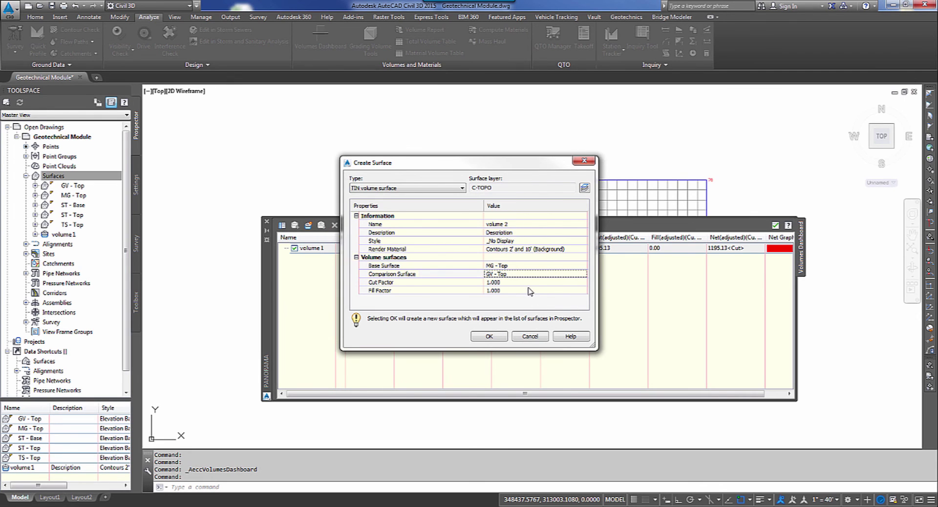
pyautogui.click(489, 336)
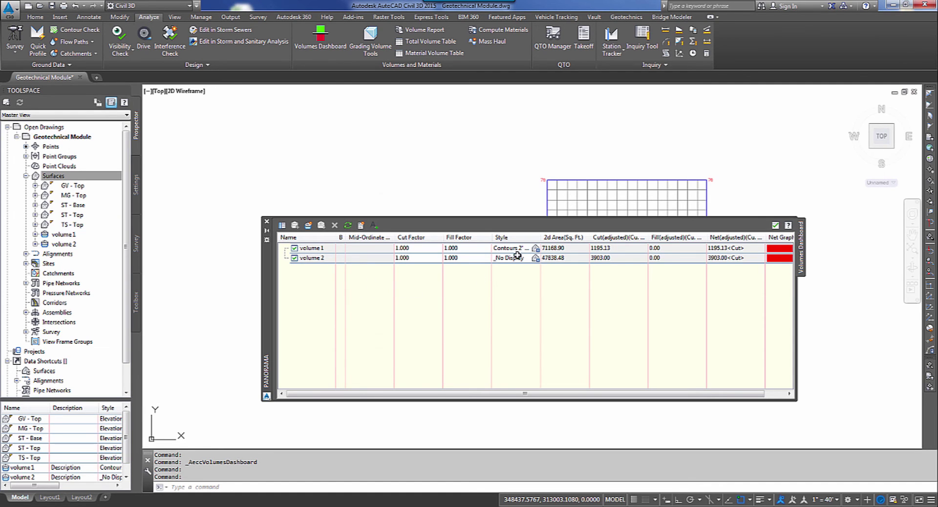
# Change volume 1's surface style to _No Display.
pyautogui.click(535, 248)
pyautogui.click(488, 251)
pyautogui.click(450, 258)
pyautogui.click(428, 268)
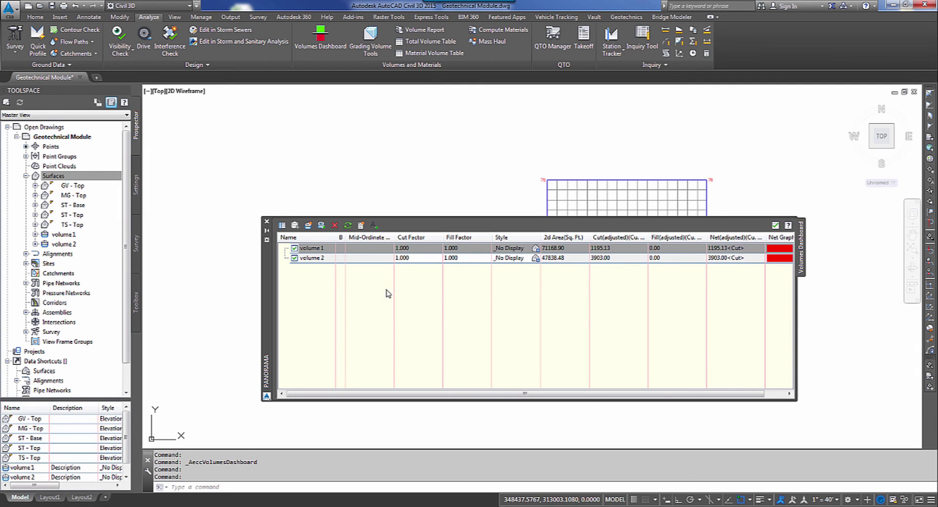
# Start a new volume surface named volume 3.
pyautogui.click(281, 225)
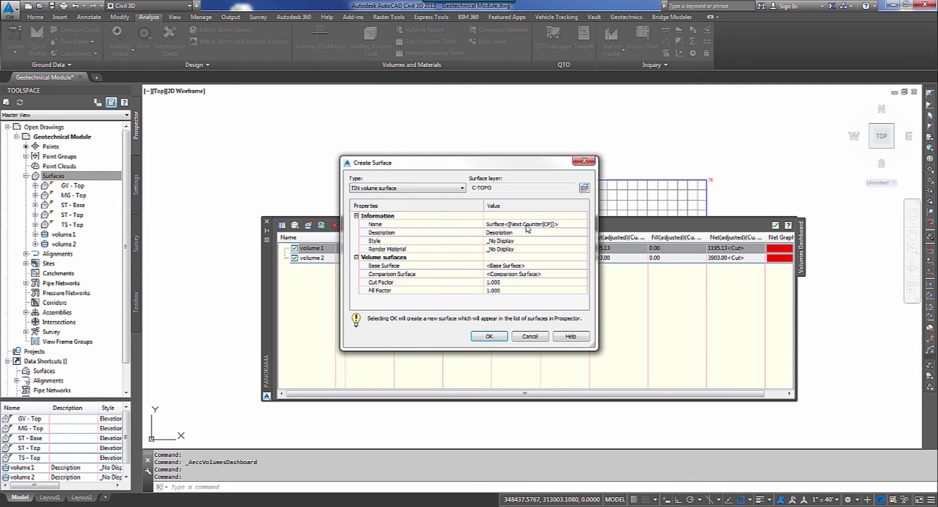
pyautogui.click(559, 223)
pyautogui.write('volume 3')
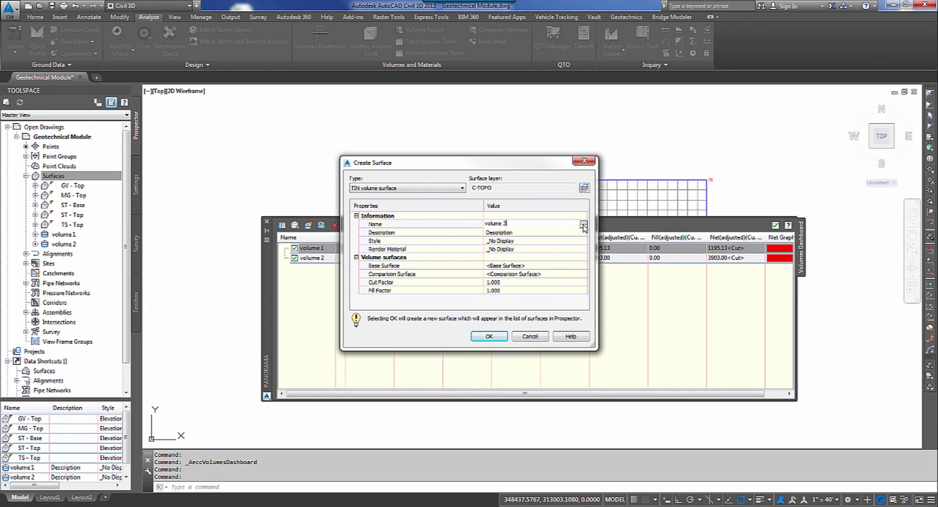
pyautogui.press('Return')
# Set base GV - Top and comparison ST - Top, creating volume 3 with 5955.88 cut.
pyautogui.click(559, 268)
pyautogui.click(561, 268)
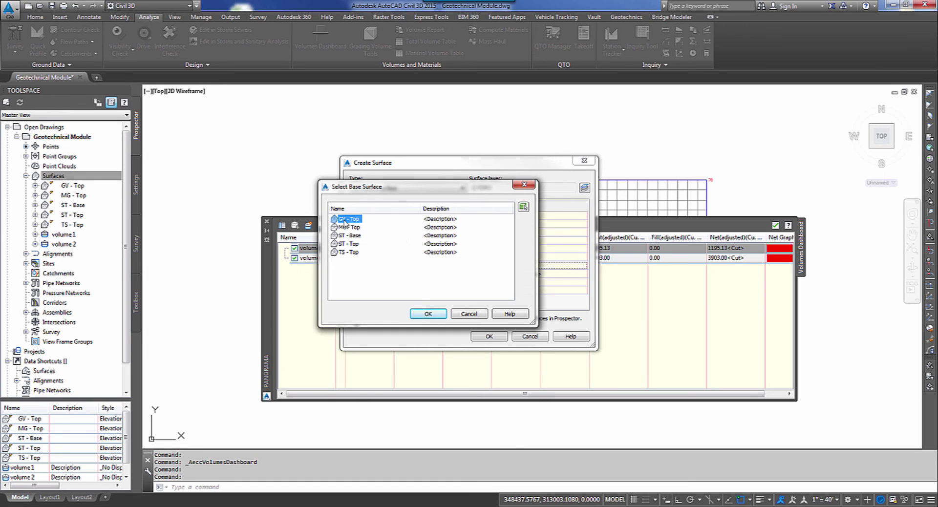
pyautogui.click(421, 313)
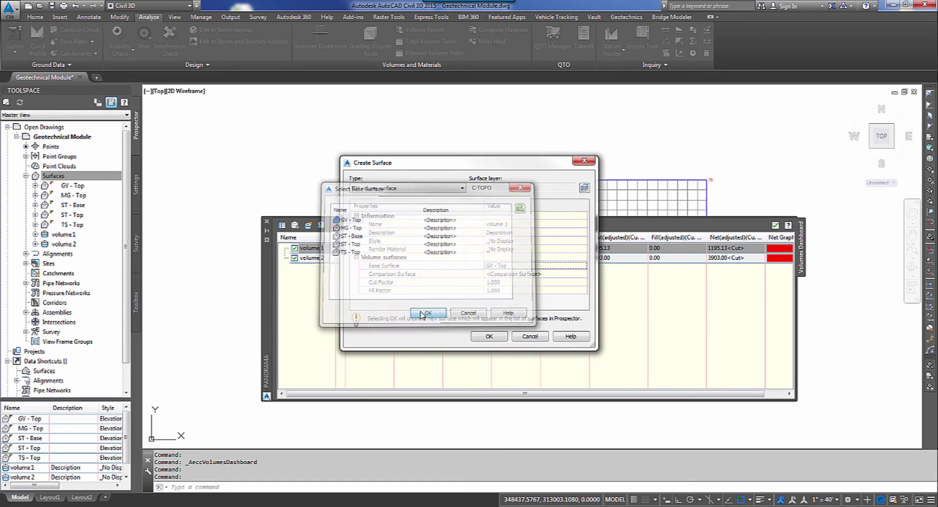
pyautogui.click(546, 274)
pyautogui.click(585, 275)
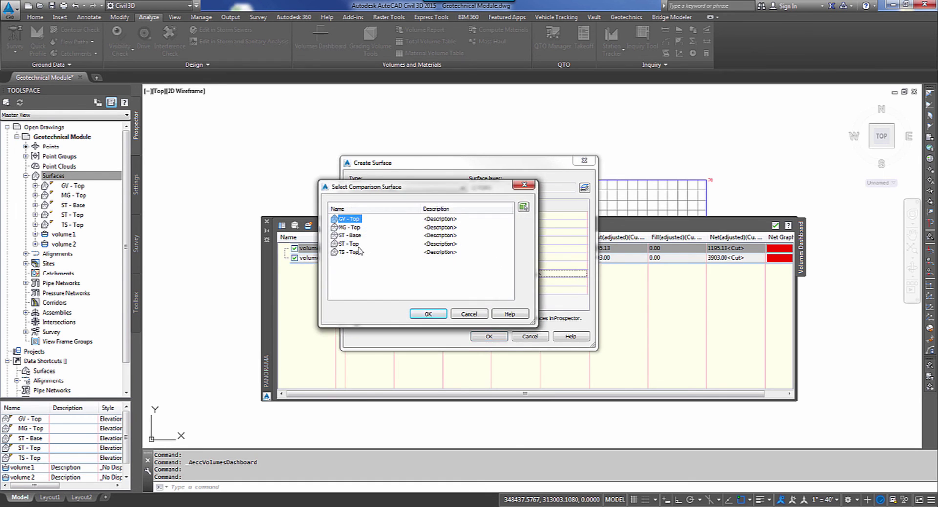
pyautogui.click(351, 244)
pyautogui.click(427, 314)
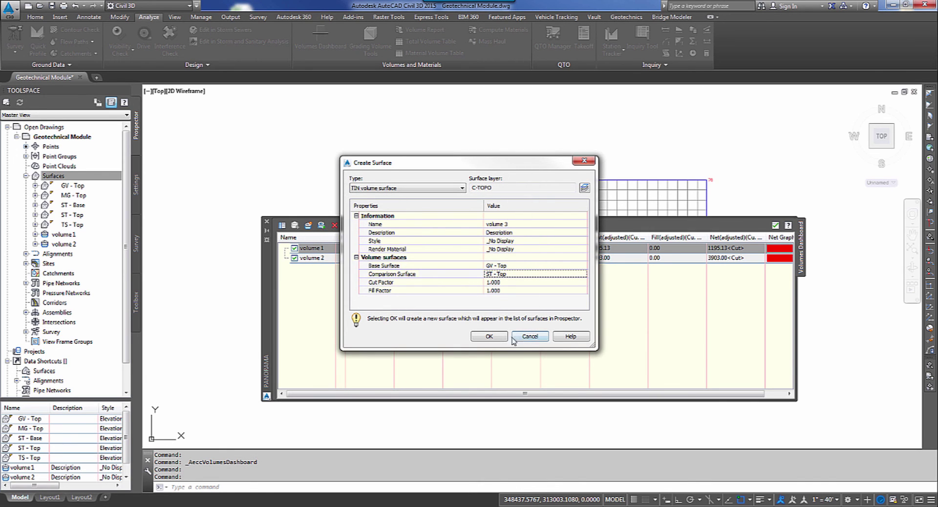
pyautogui.click(488, 337)
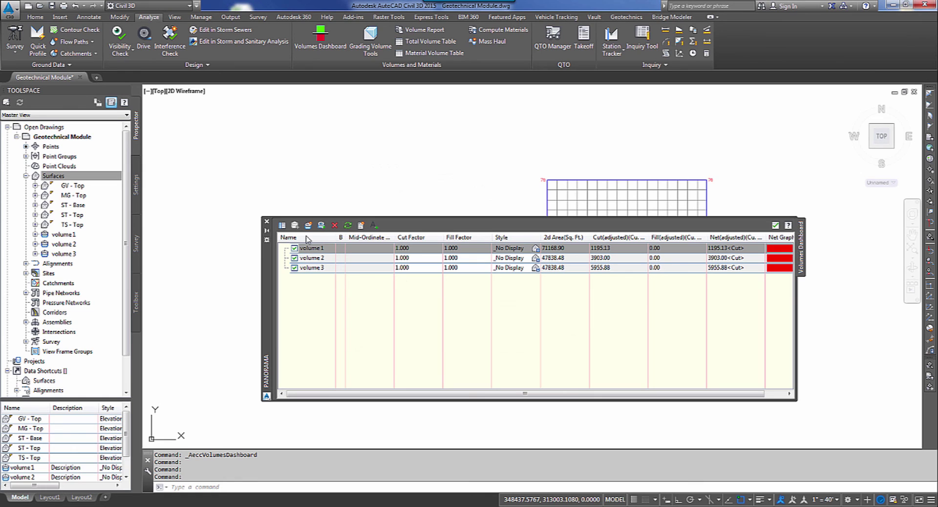
# Start a new volume surface named volume 4 with ST - Top as its base.
pyautogui.click(282, 226)
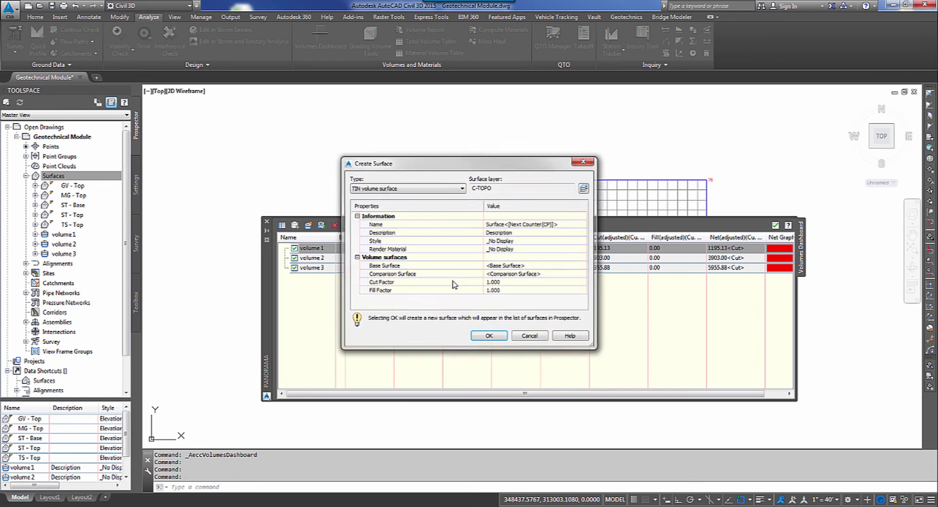
pyautogui.click(536, 226)
pyautogui.write('vol')
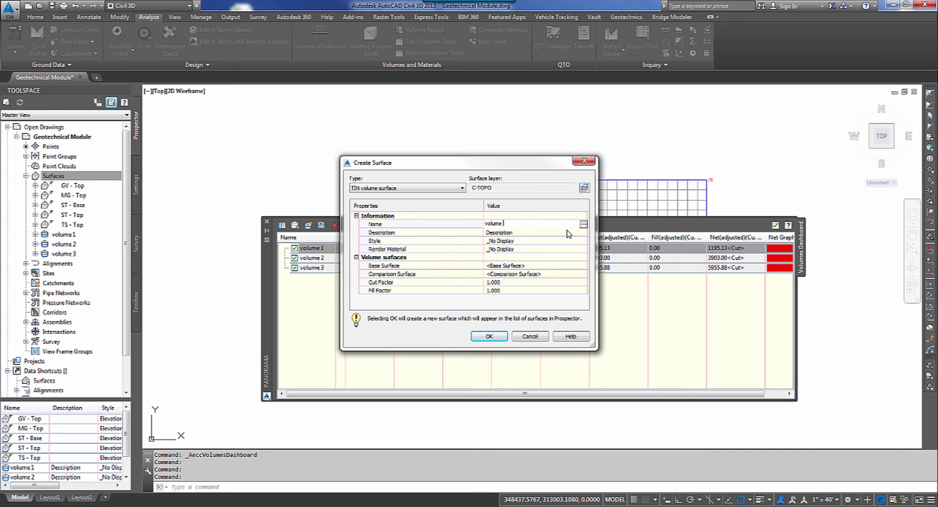
pyautogui.write('ume 4')
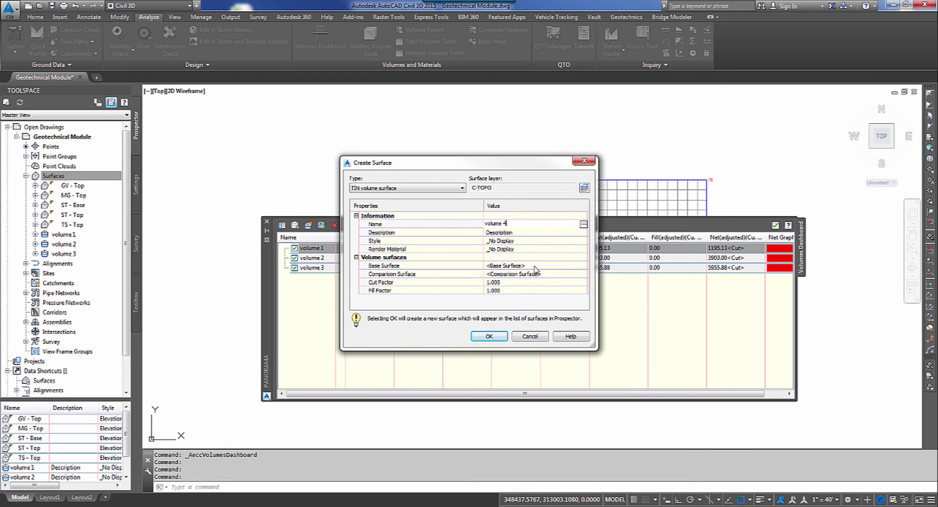
pyautogui.click(552, 265)
pyautogui.click(583, 265)
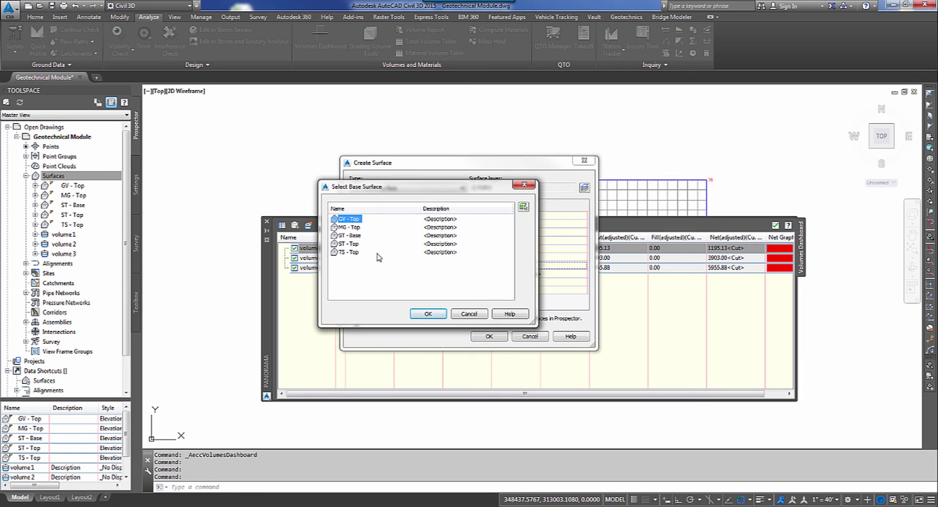
pyautogui.click(348, 243)
pyautogui.click(427, 313)
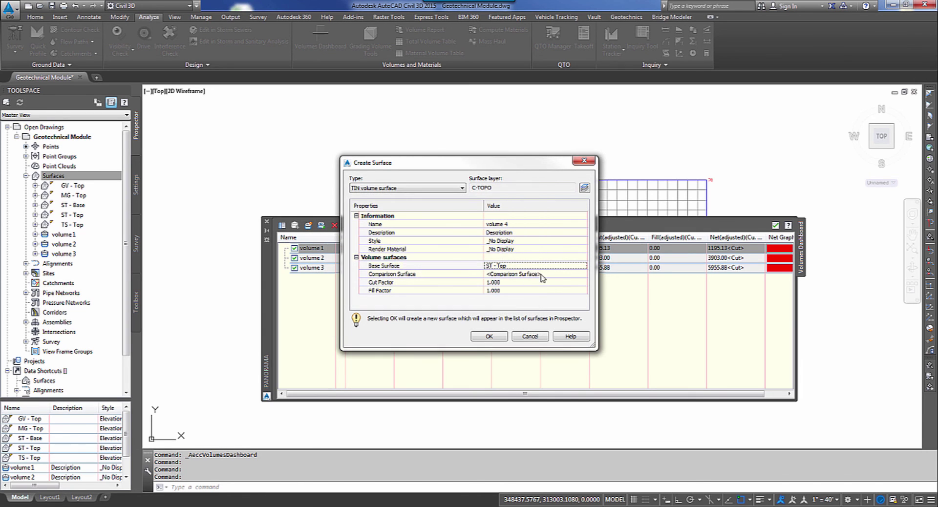
# Use ST - Base as comparison, create volume 4, and generate the cut/fill report.
pyautogui.click(567, 274)
pyautogui.click(583, 273)
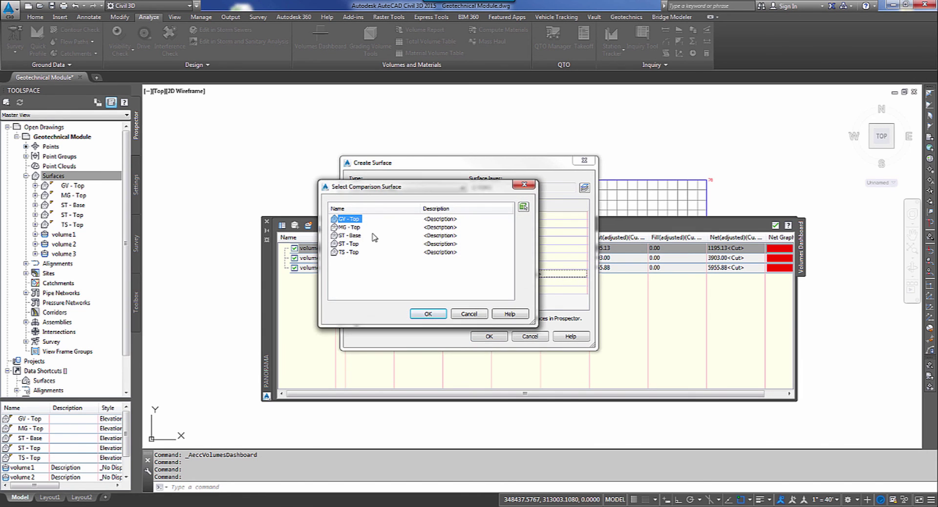
pyautogui.click(351, 235)
pyautogui.click(428, 313)
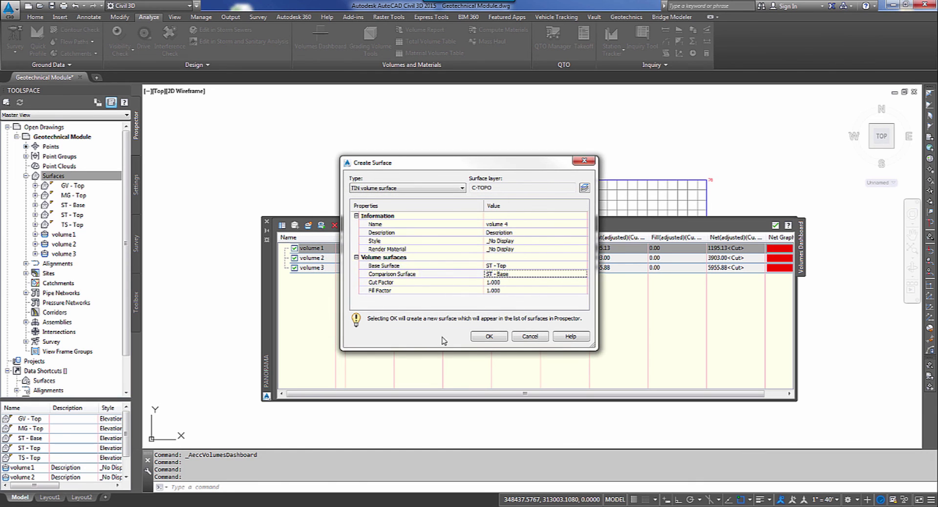
pyautogui.click(488, 340)
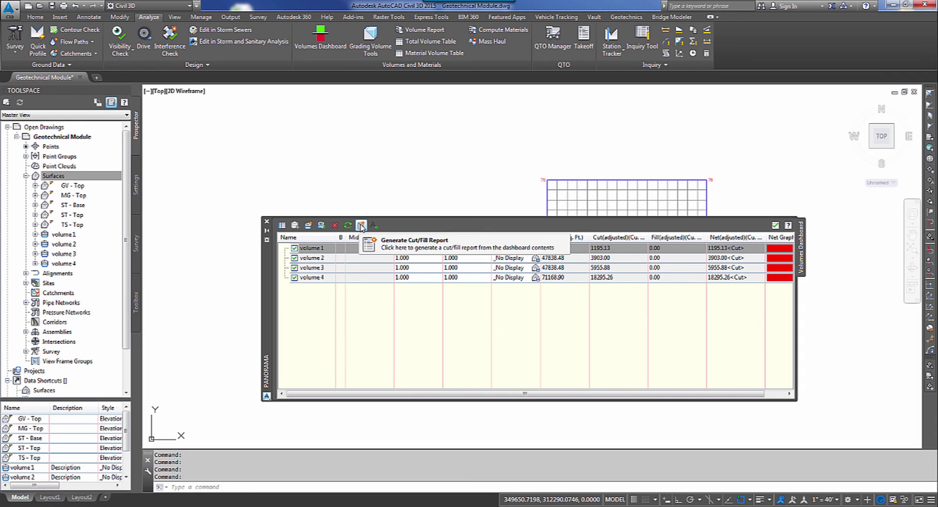
pyautogui.click(360, 225)
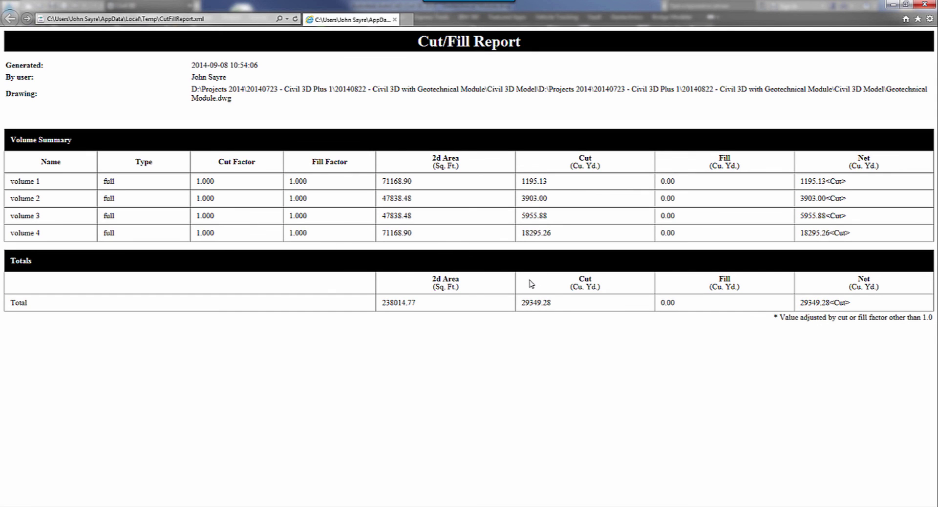
# Review the Cut/Fill Report totals of 29349.28 cut for volumes 1–4, then close the browser.
pyautogui.click(925, 4)
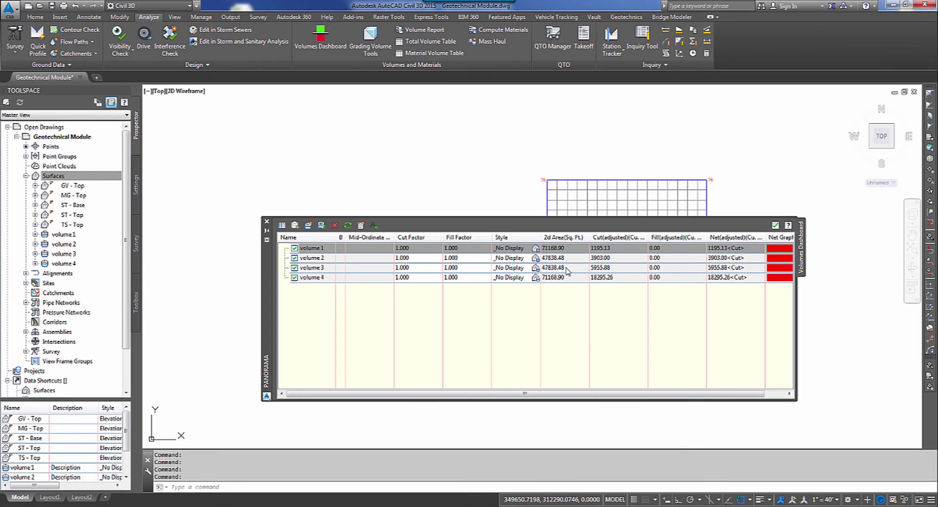
# Insert the Cut/Fill Summary table for volumes 1–4 and close the Volumes Dashboard.
pyautogui.click(374, 225)
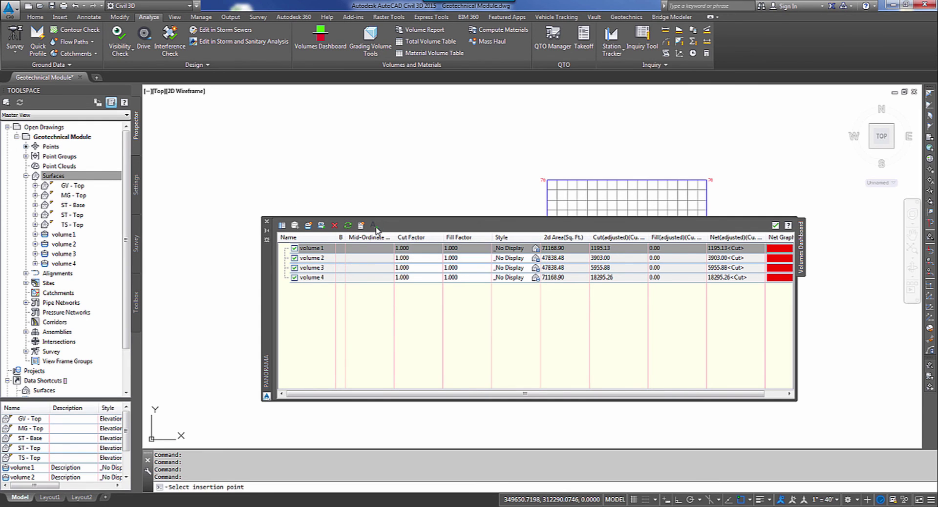
pyautogui.click(324, 177)
pyautogui.scroll(8, 352, 171)
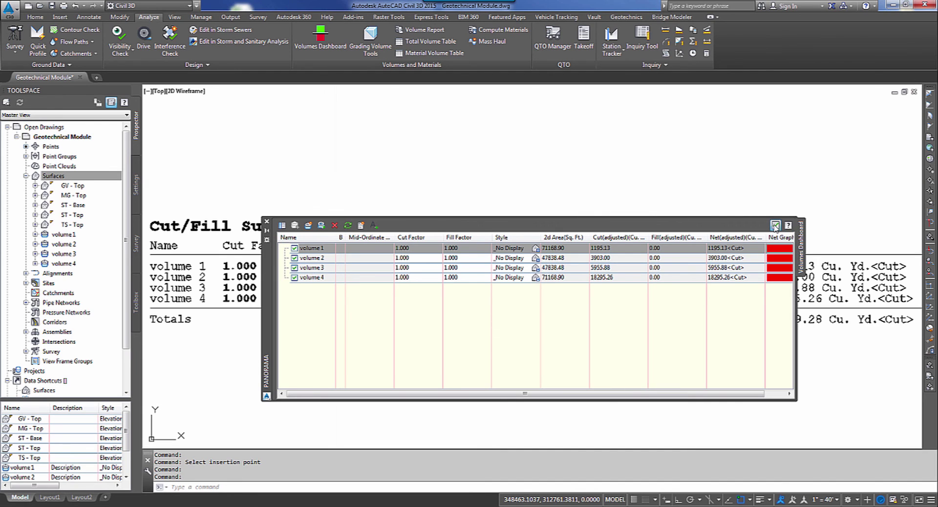
pyautogui.click(774, 225)
# Zoom and pan to frame the TIN surface plan, profile view and summary table.
pyautogui.scroll(-2, 401, 341)
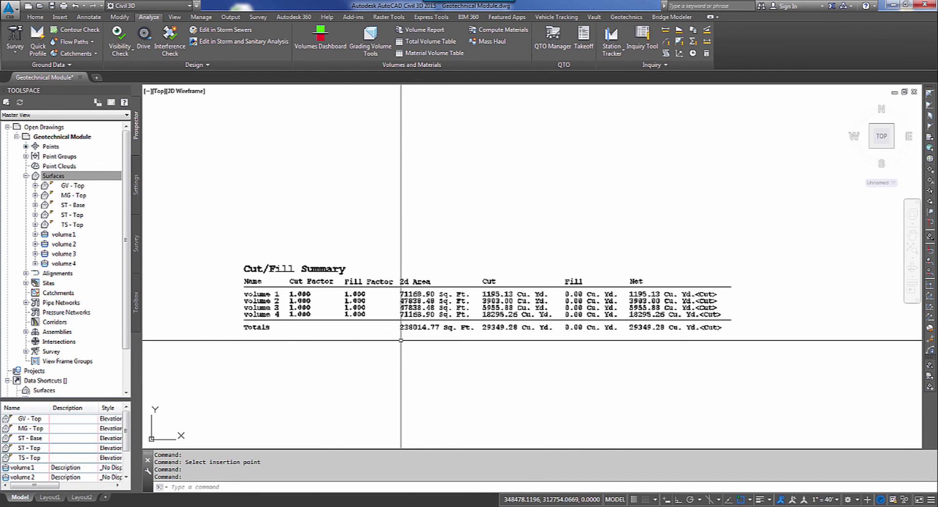
pyautogui.scroll(-10, 412, 355)
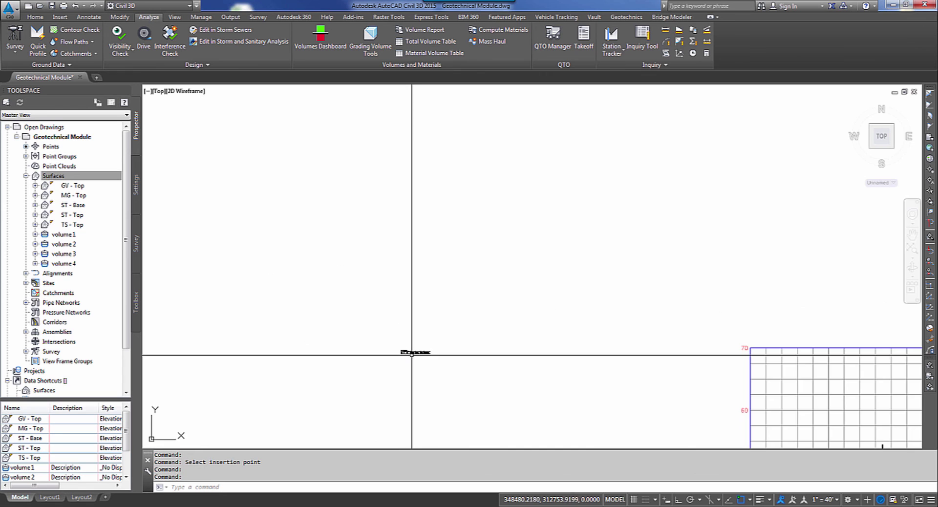
pyautogui.moveTo(442, 369); pyautogui.dragTo(333, 278, button='middle')
pyautogui.scroll(-2, 323, 284)
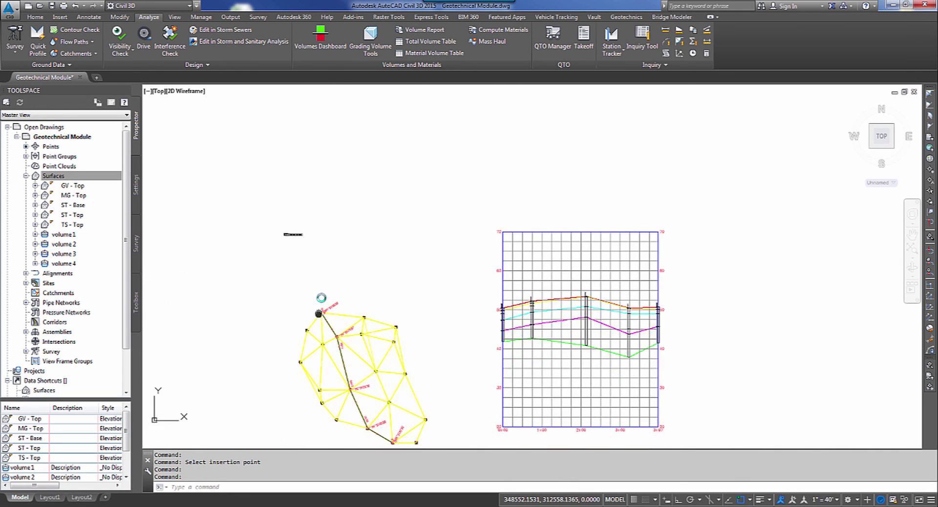
pyautogui.scroll(3, 314, 255)
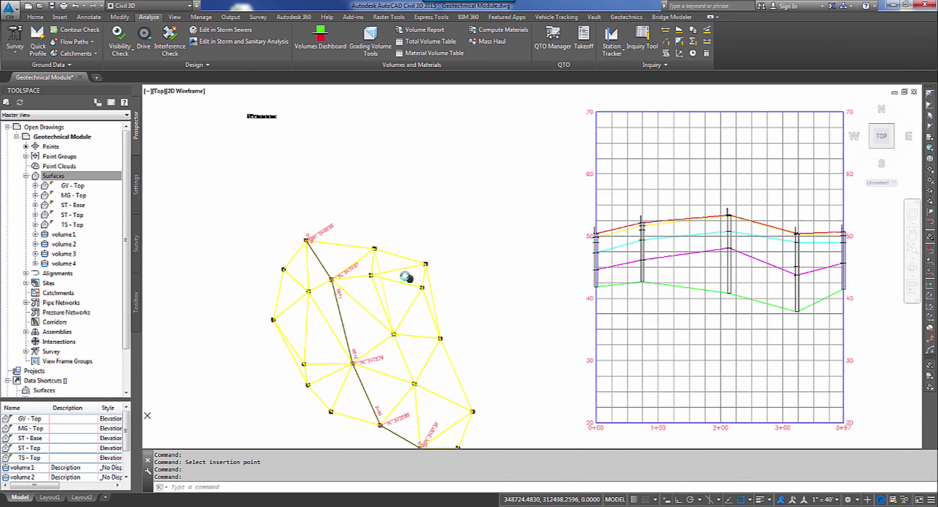
pyautogui.moveTo(405, 276); pyautogui.dragTo(410, 275, button='middle')
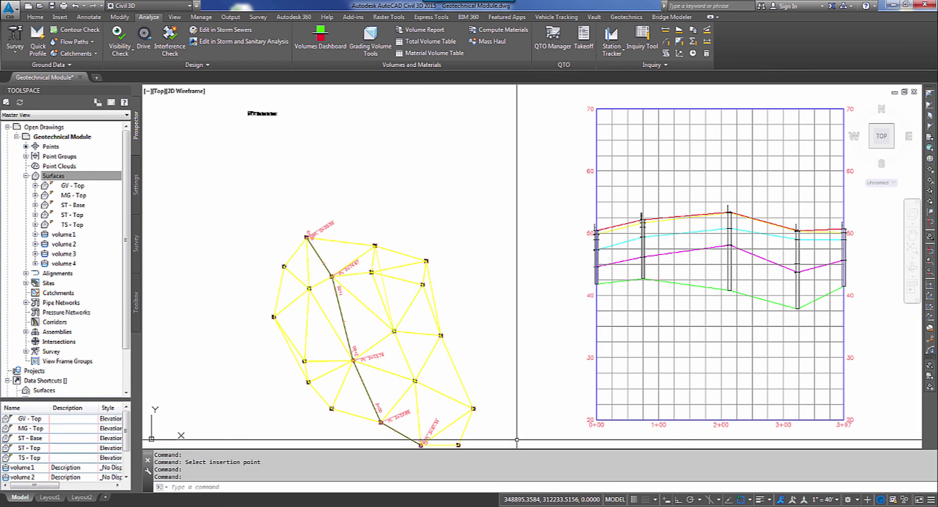